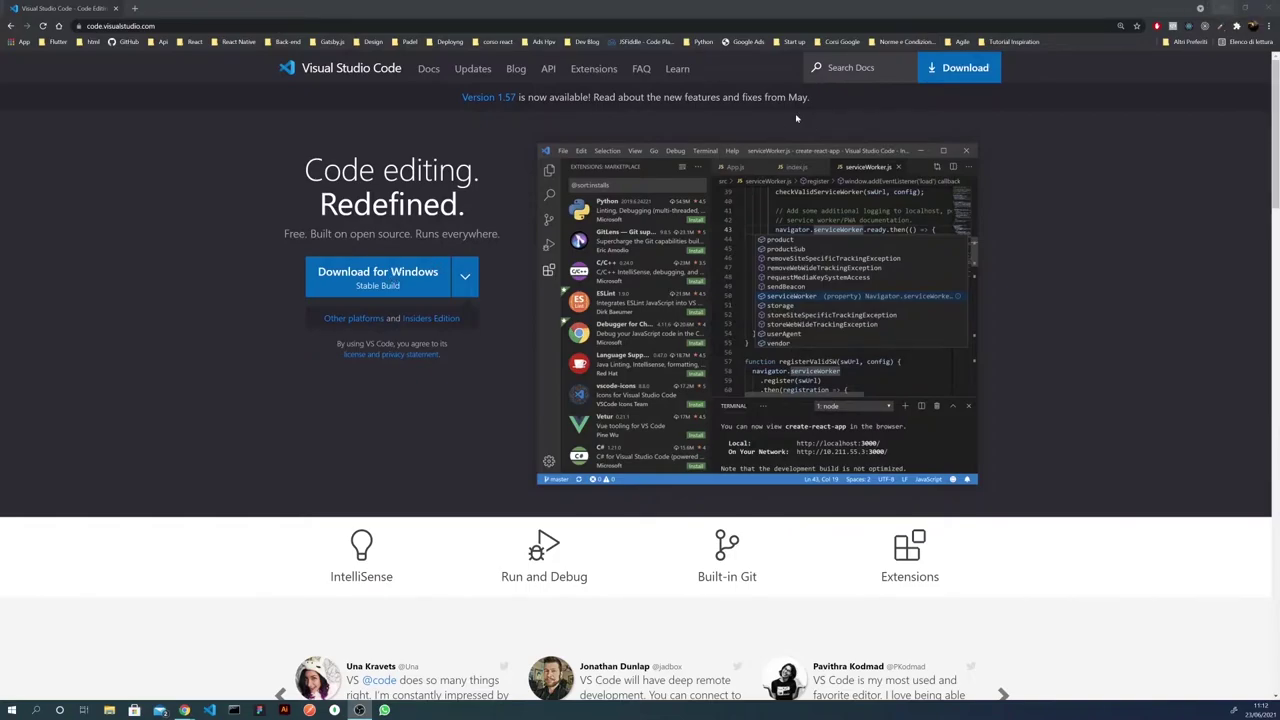
- Try downloading the Windows stable build of Visual Studio Code without saving the installer, and close the browser
click(395, 271)
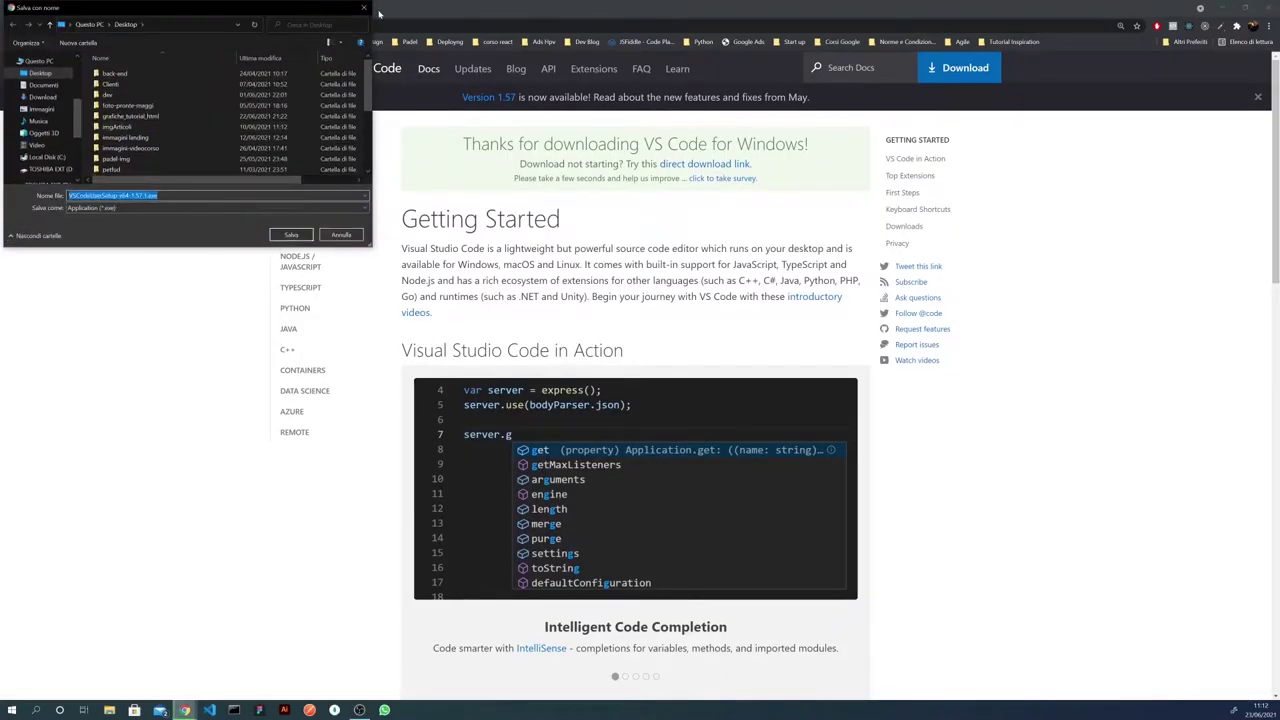
click(365, 9)
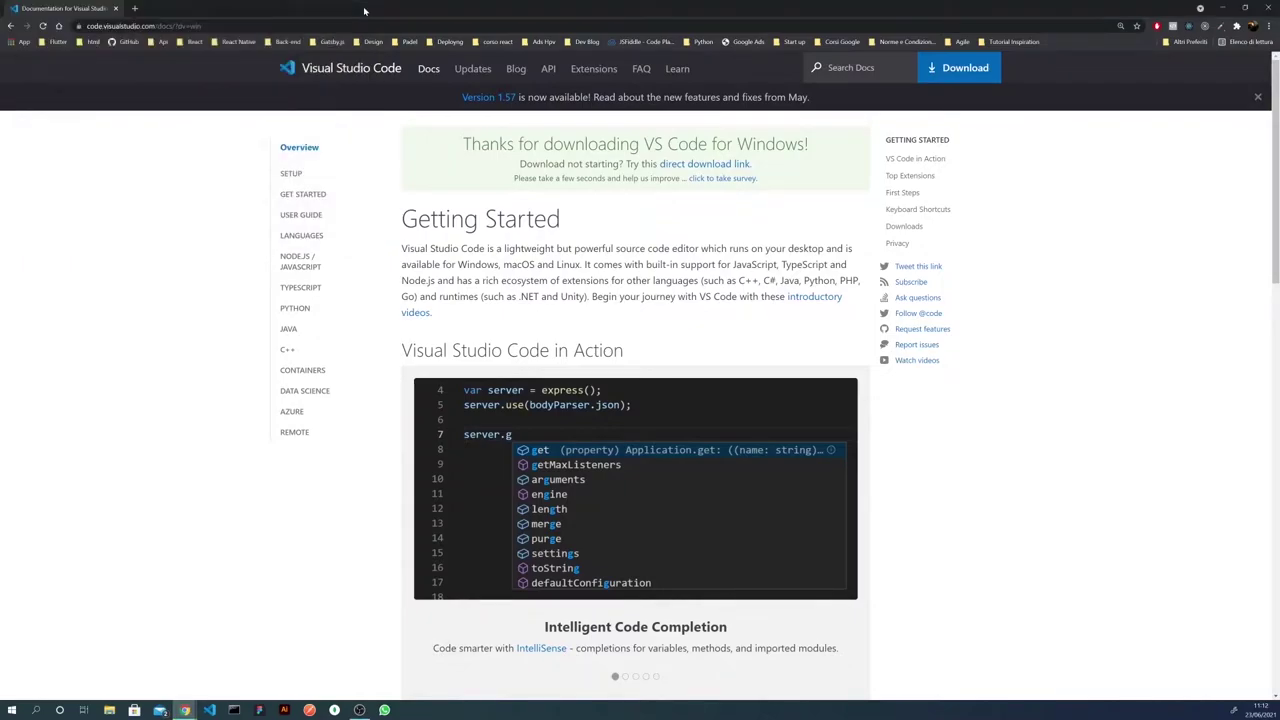
click(1263, 10)
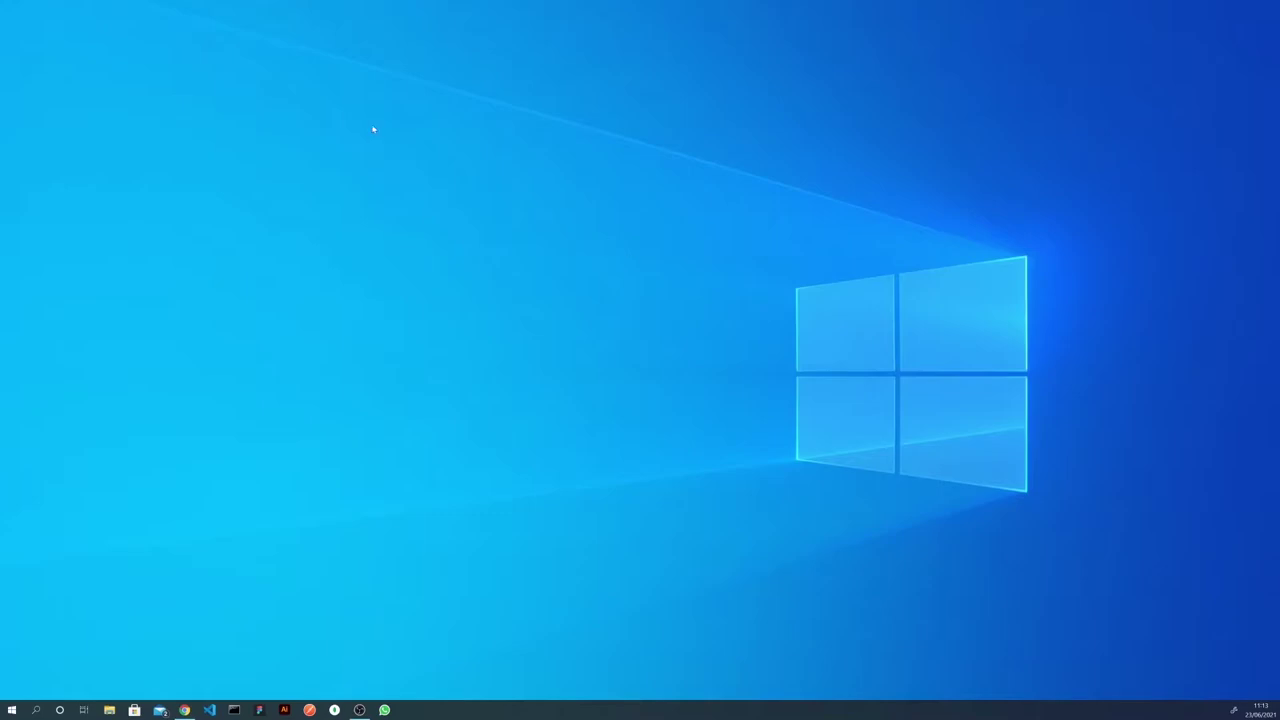
- Create a new text document on the desktop named testo.txt
right_click(74, 90)
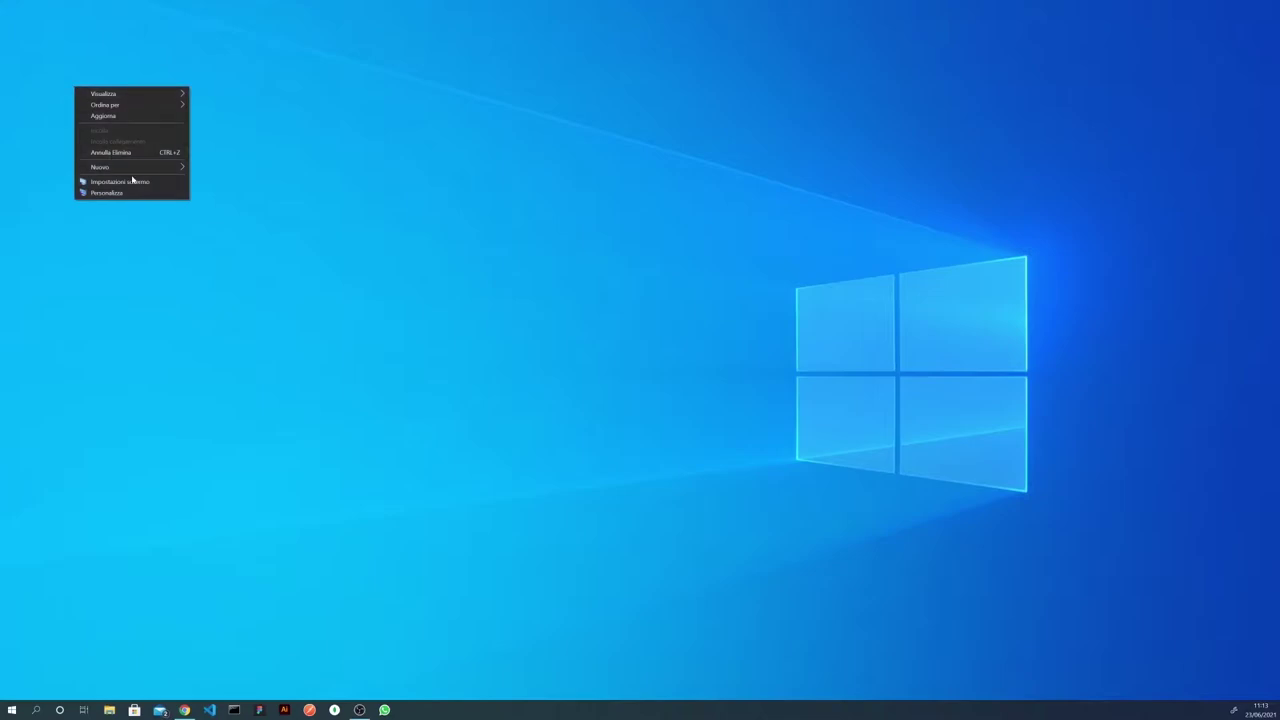
mouse_move(172, 172)
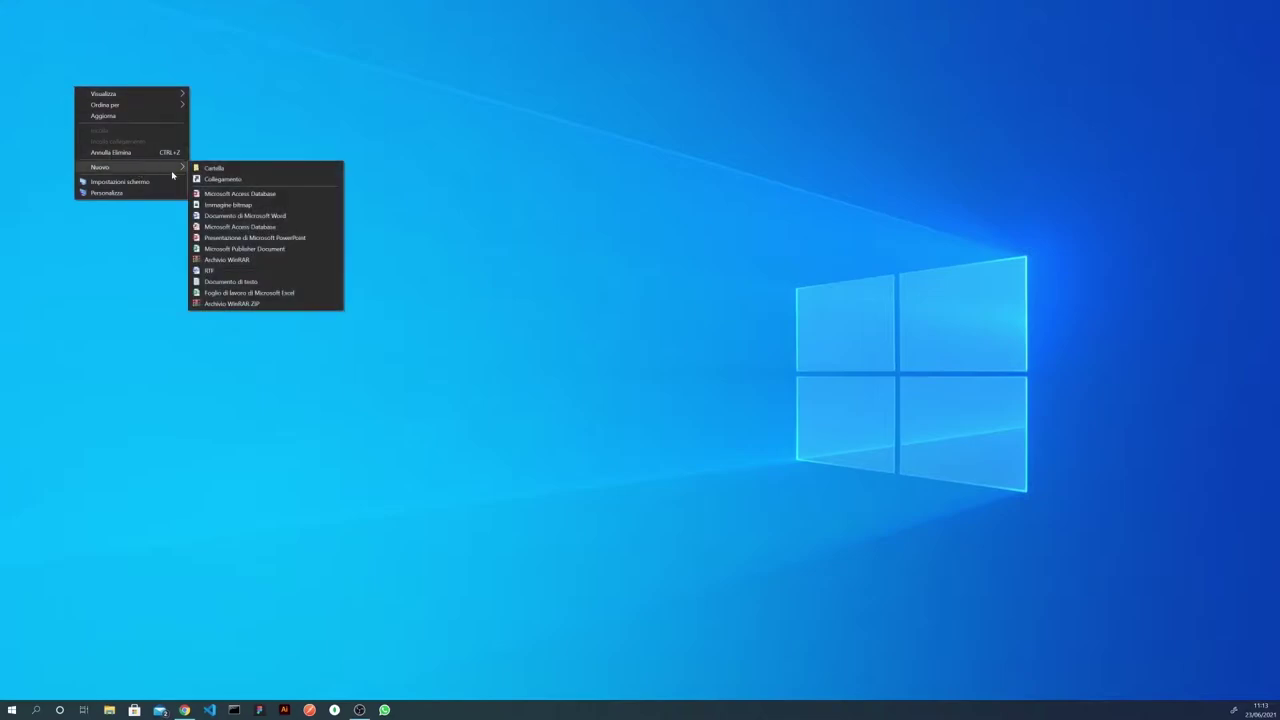
click(233, 281)
text(primo)
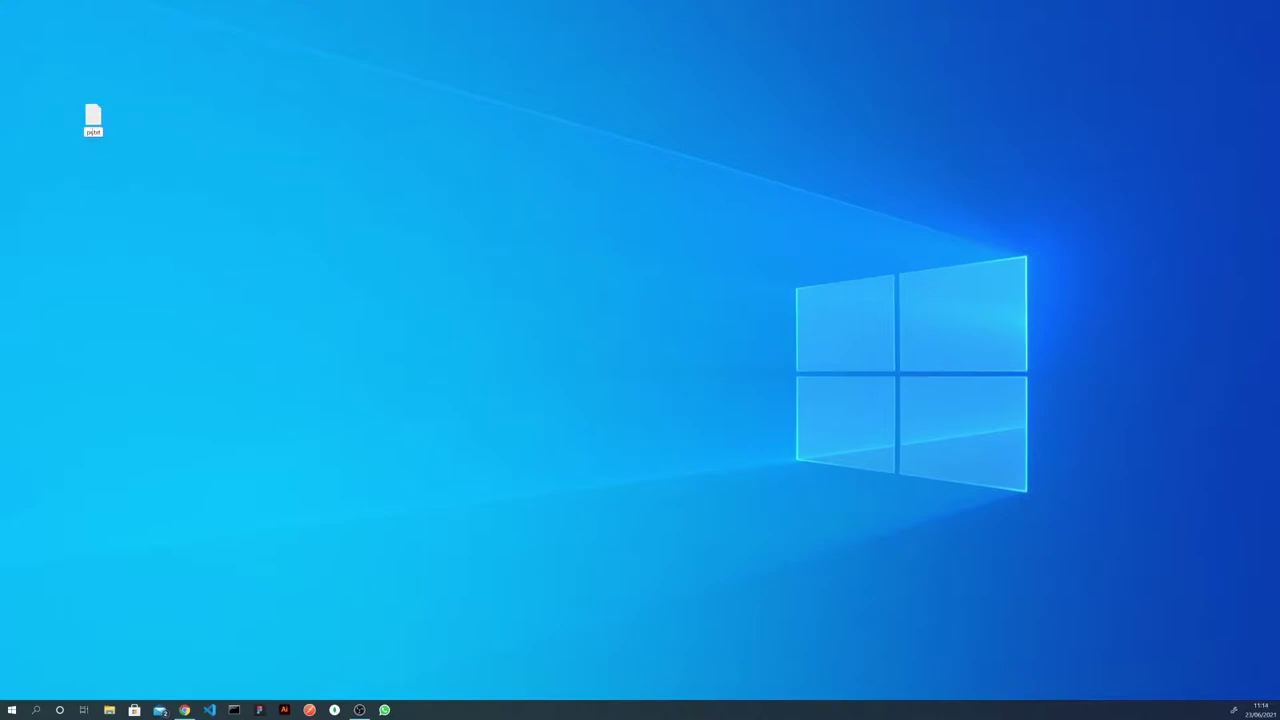
key(BackSpace)
key(BackSpace)
key(BackSpace)
key(BackSpace)
key(BackSpace)
text(test)
key(Return)
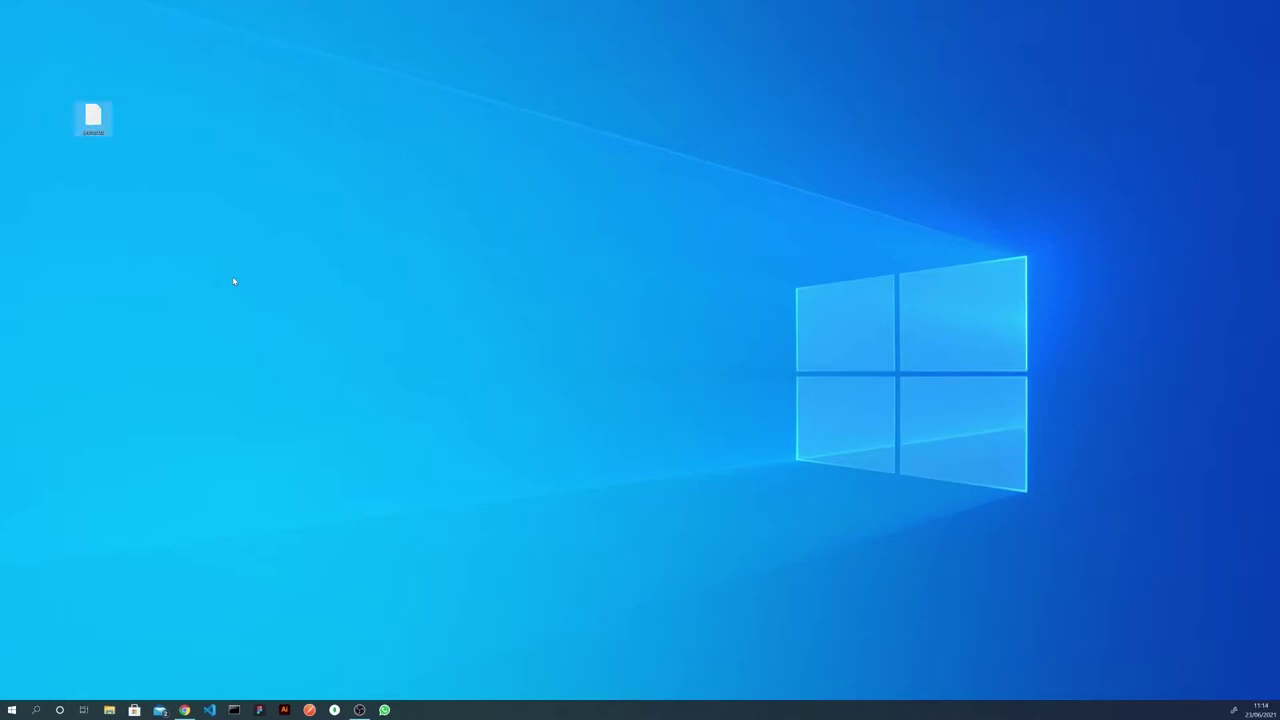
- Write "primo testo" in testo.txt with the text zoomed to 160%, then save and close the file
double_click(93, 118)
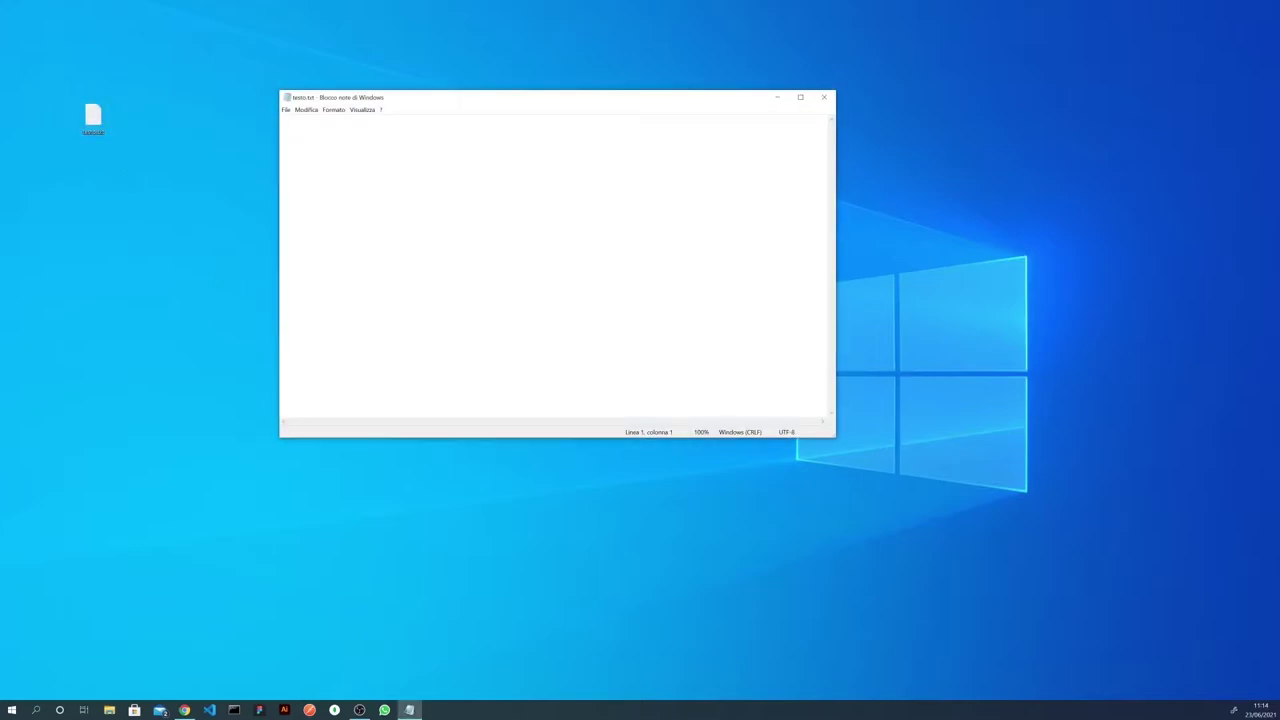
text(primo testo)
key(ctrl+plus)
key(ctrl+plus)
key(ctrl+plus)
key(ctrl+plus)
key(ctrl+plus)
key(ctrl+plus)
key(ctrl+s)
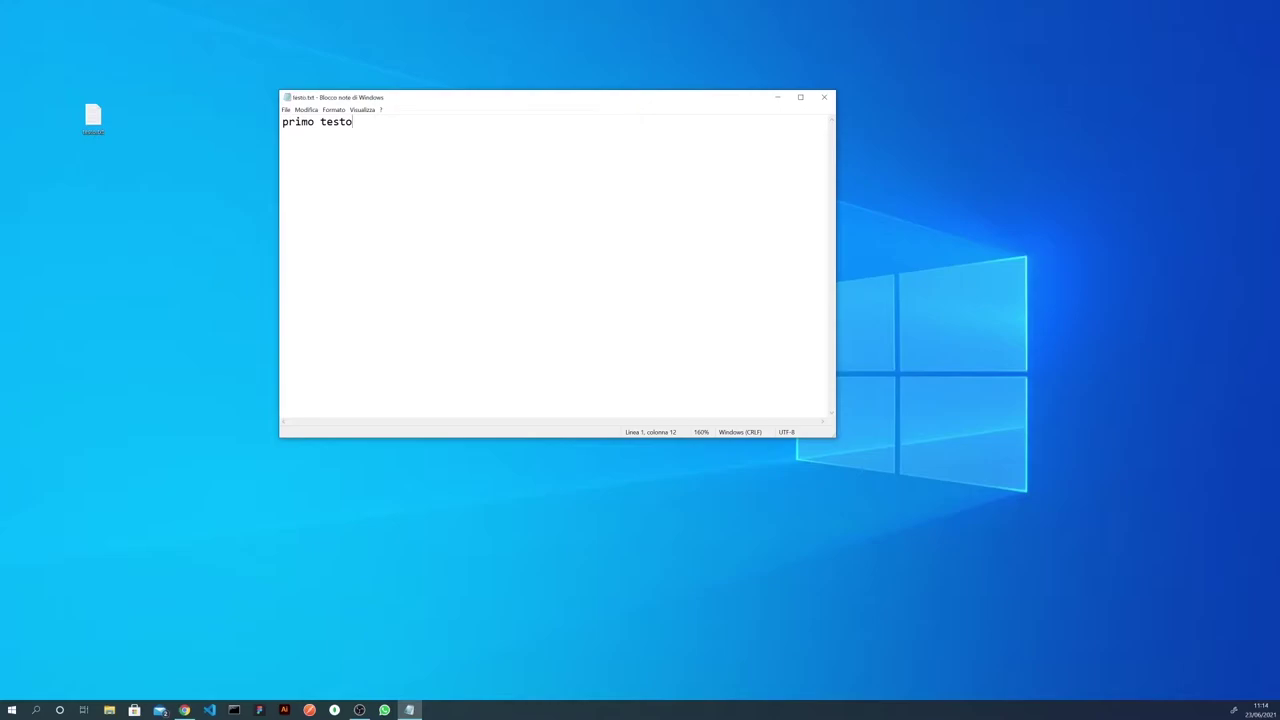
click(823, 98)
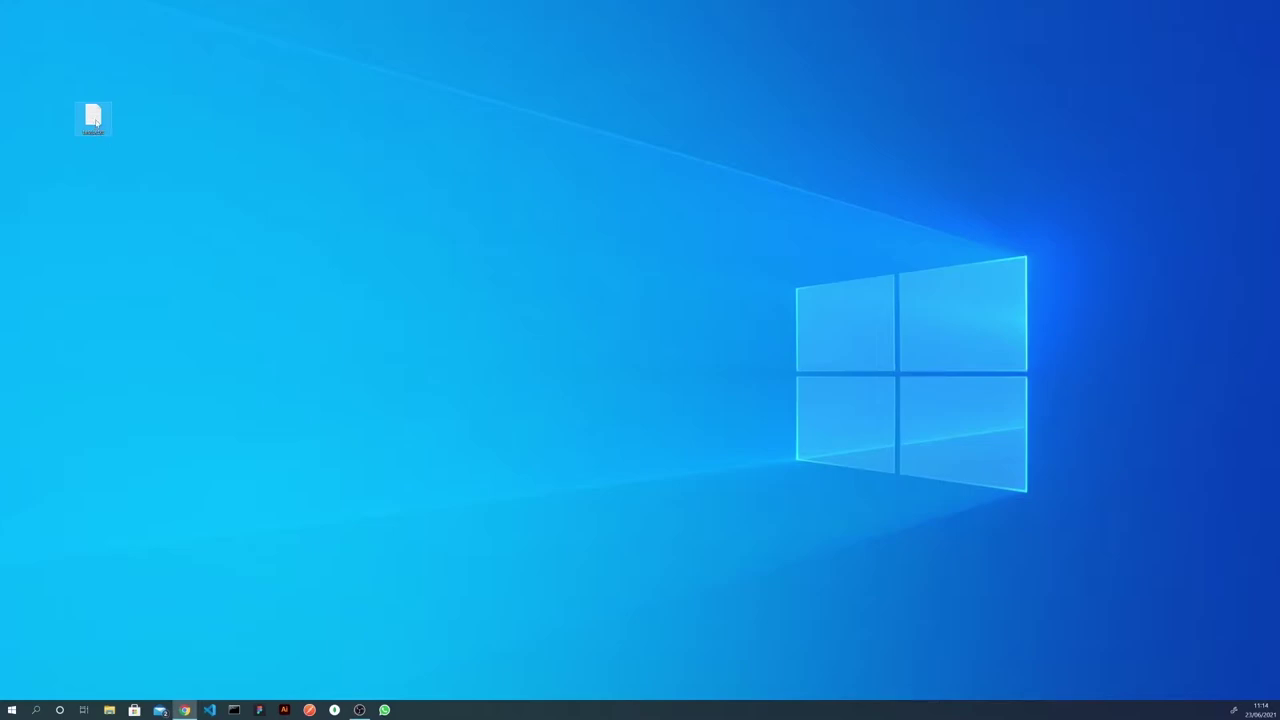
- Duplicate testo.txt on the desktop and open the copy to check its contents
right_click(92, 123)
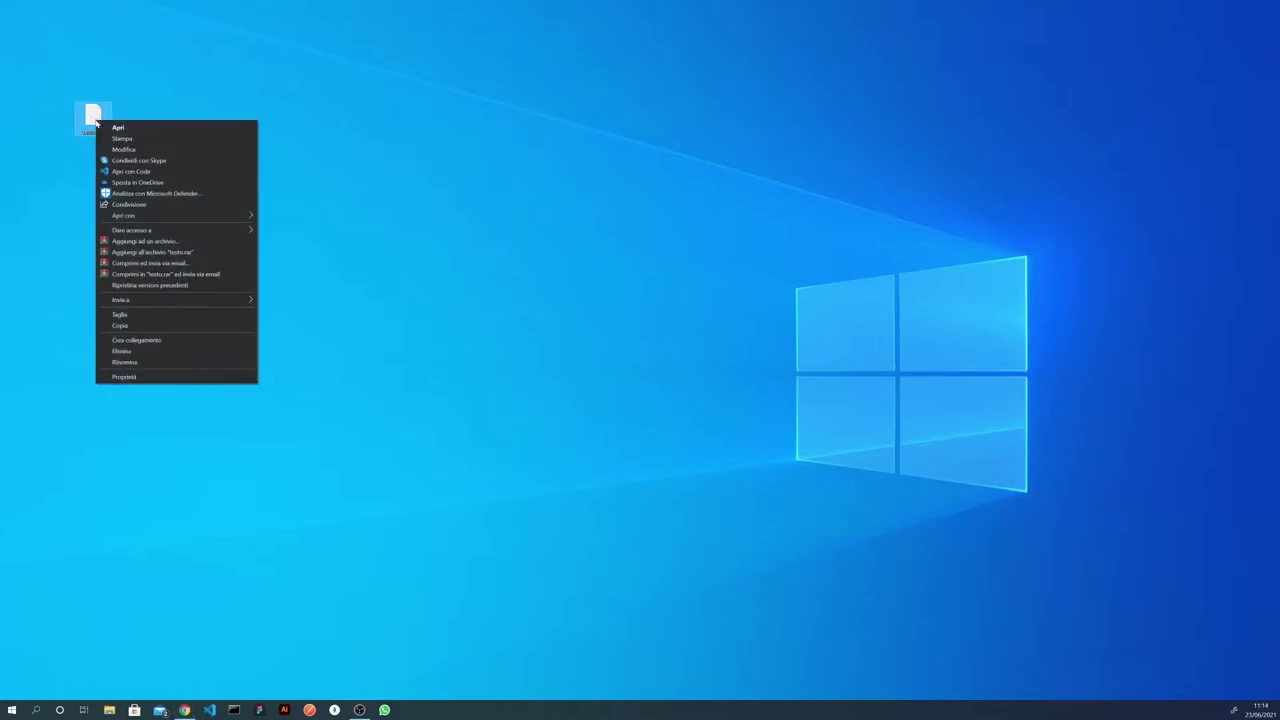
click(143, 325)
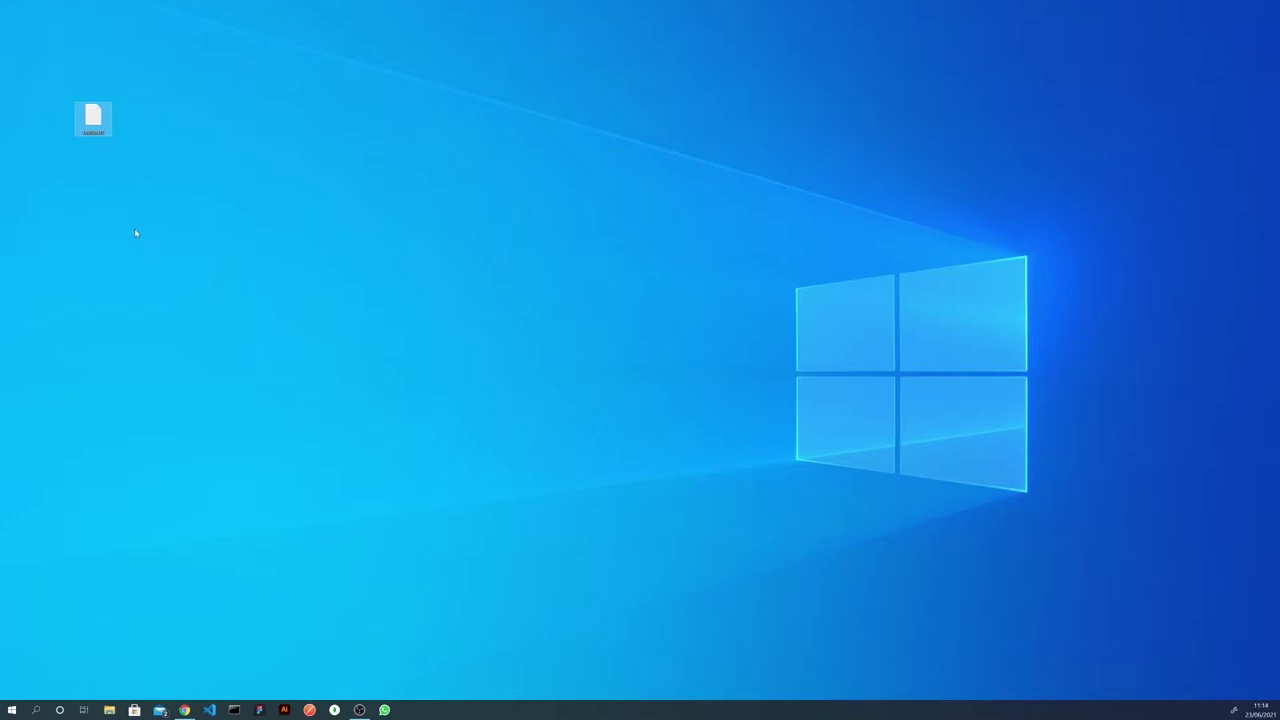
right_click(106, 146)
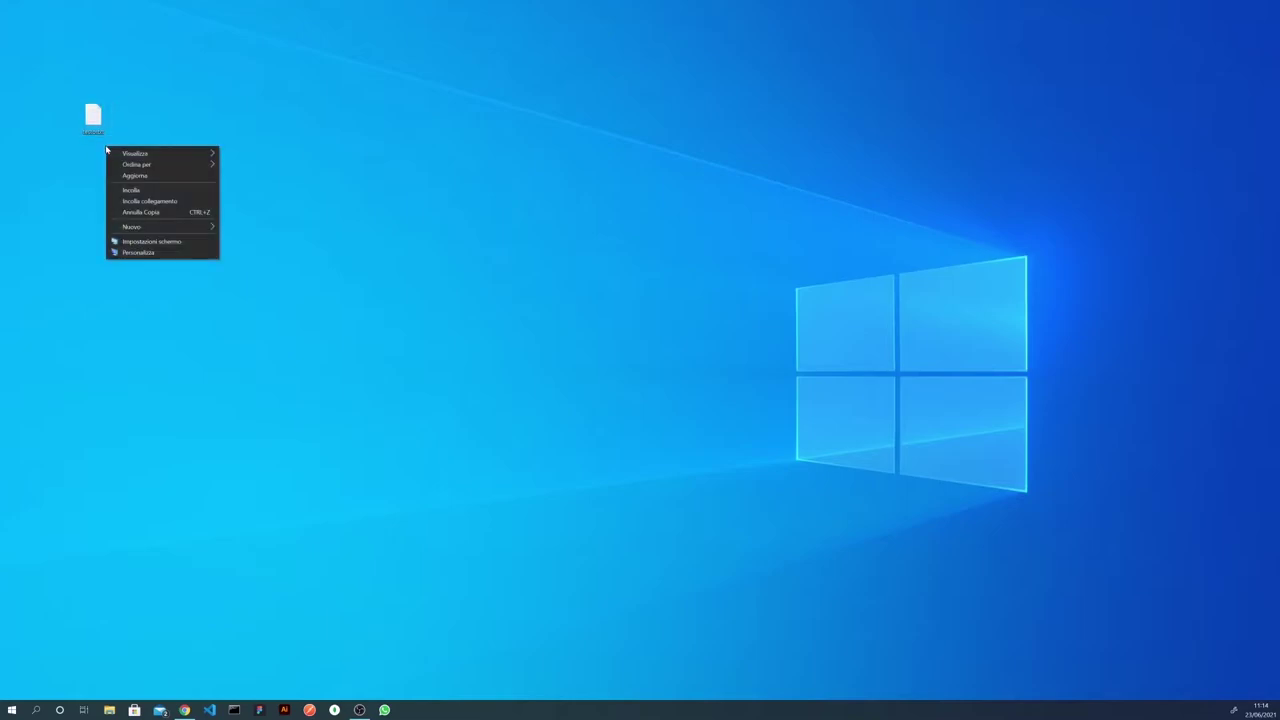
click(135, 190)
double_click(93, 172)
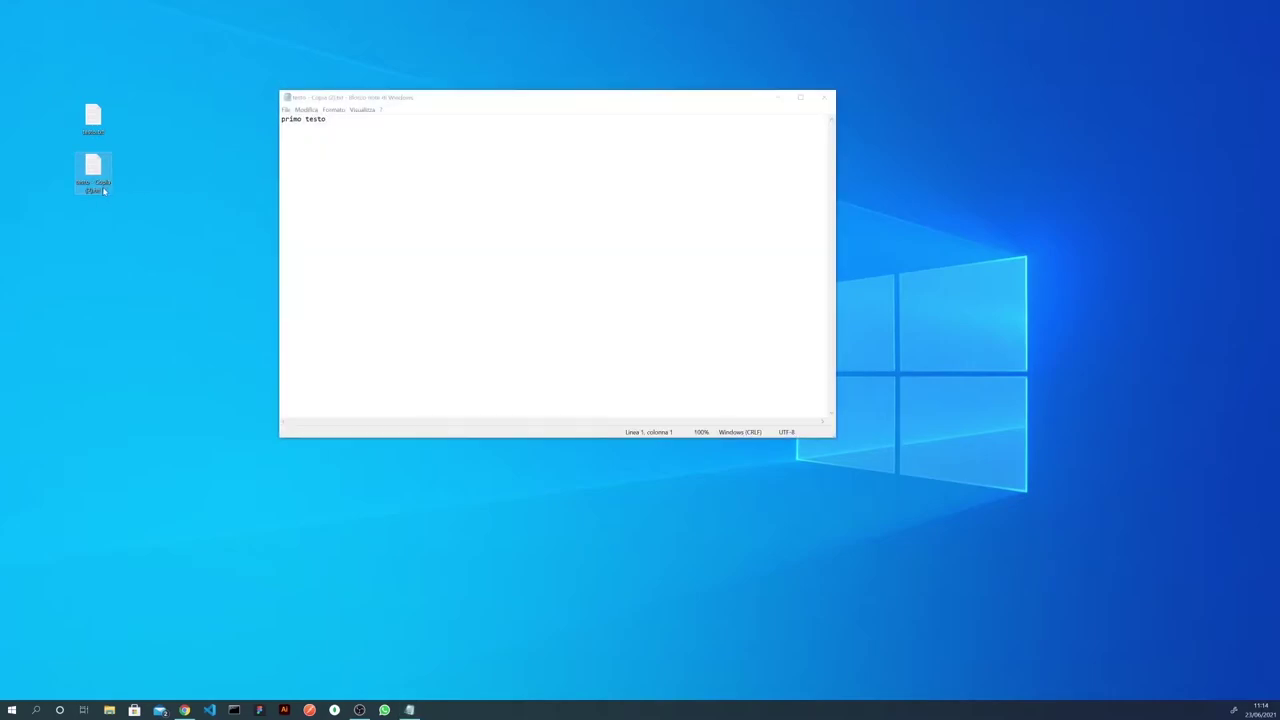
click(823, 97)
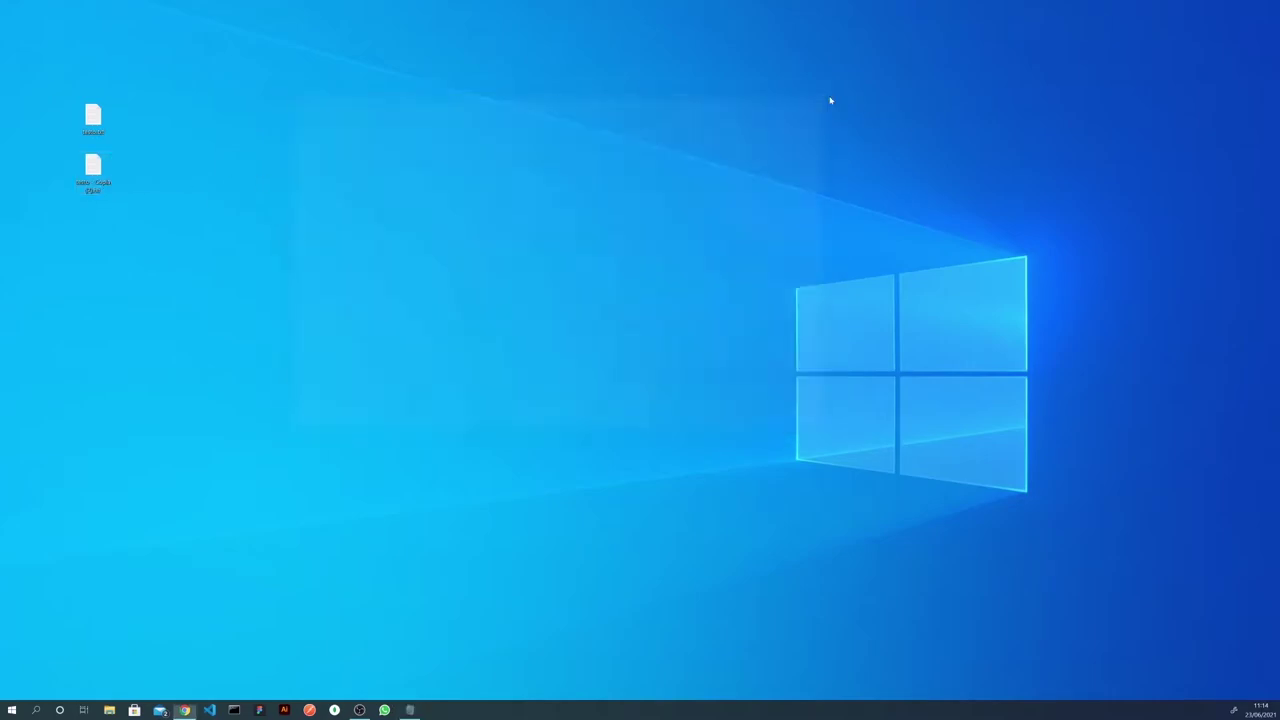
- Rename the duplicated text file as testo.mp3
click(96, 189)
key(Escape)
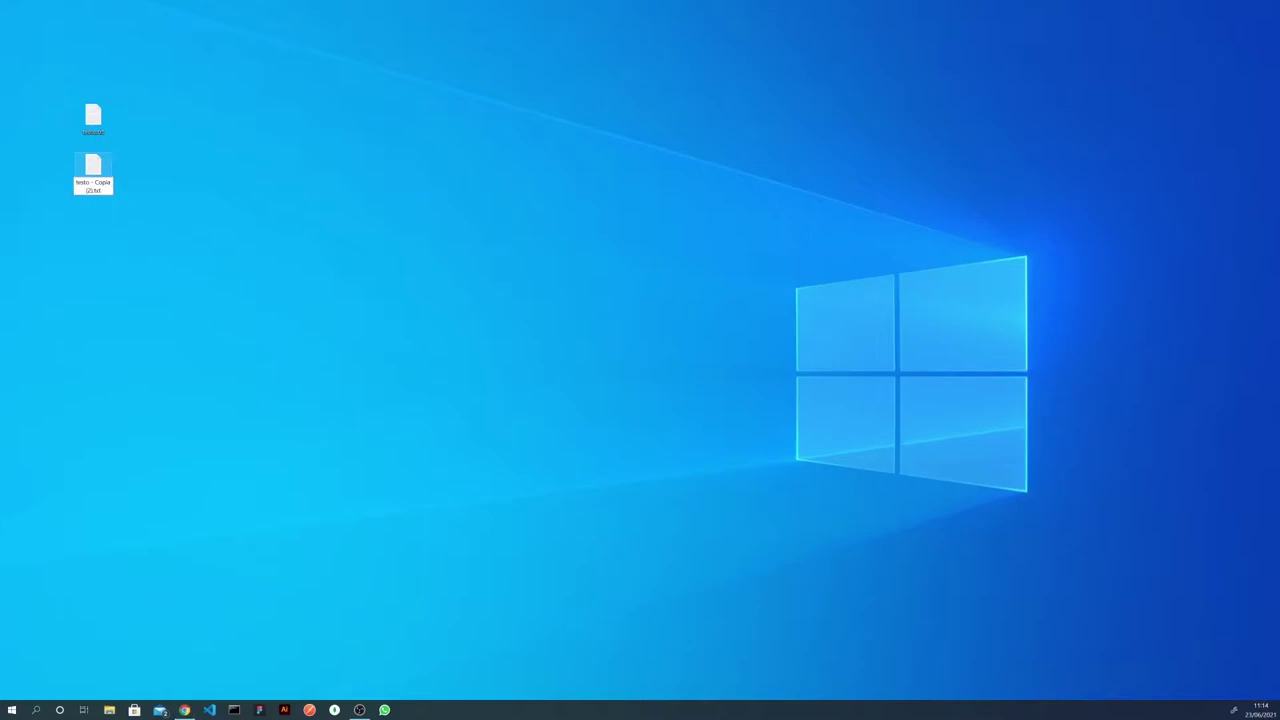
key(F2)
key(BackSpace)
key(BackSpace)
key(BackSpace)
key(BackSpace)
text(.mp3)
key(Return)
click(162, 178)
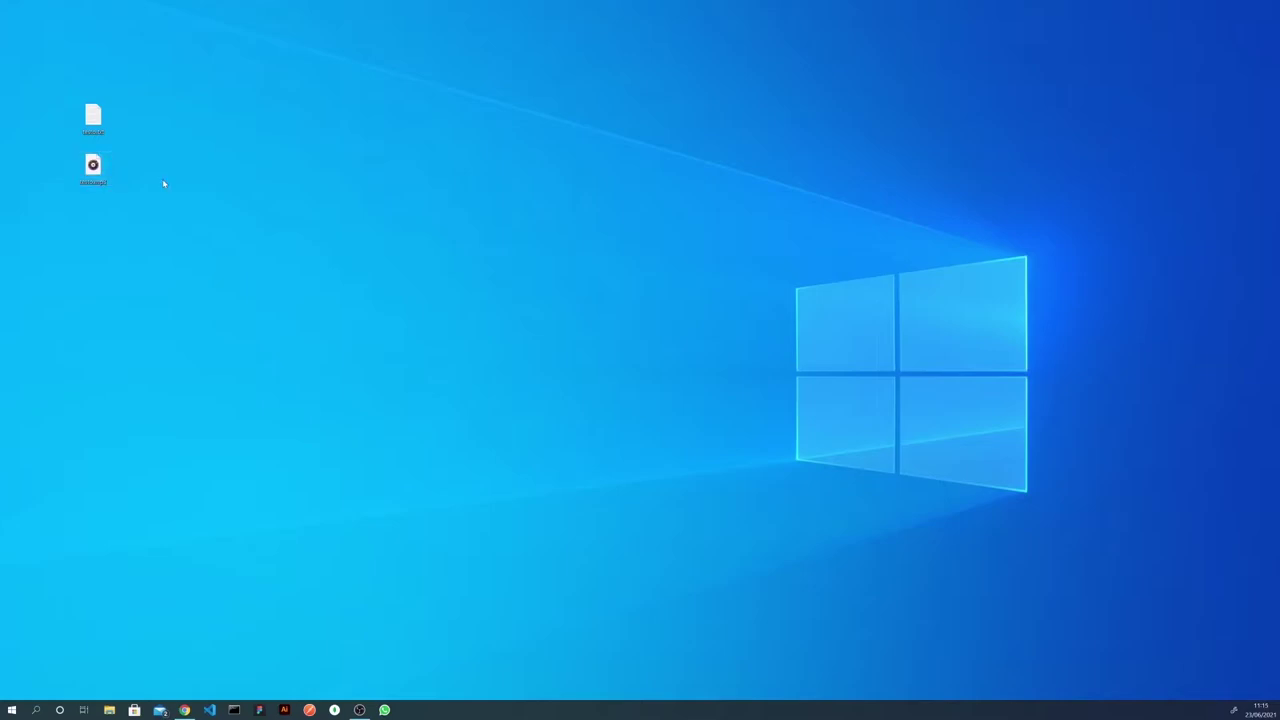
- Duplicate testo.mp3 on the desktop and change the copy's extension to .mp4
right_click(101, 179)
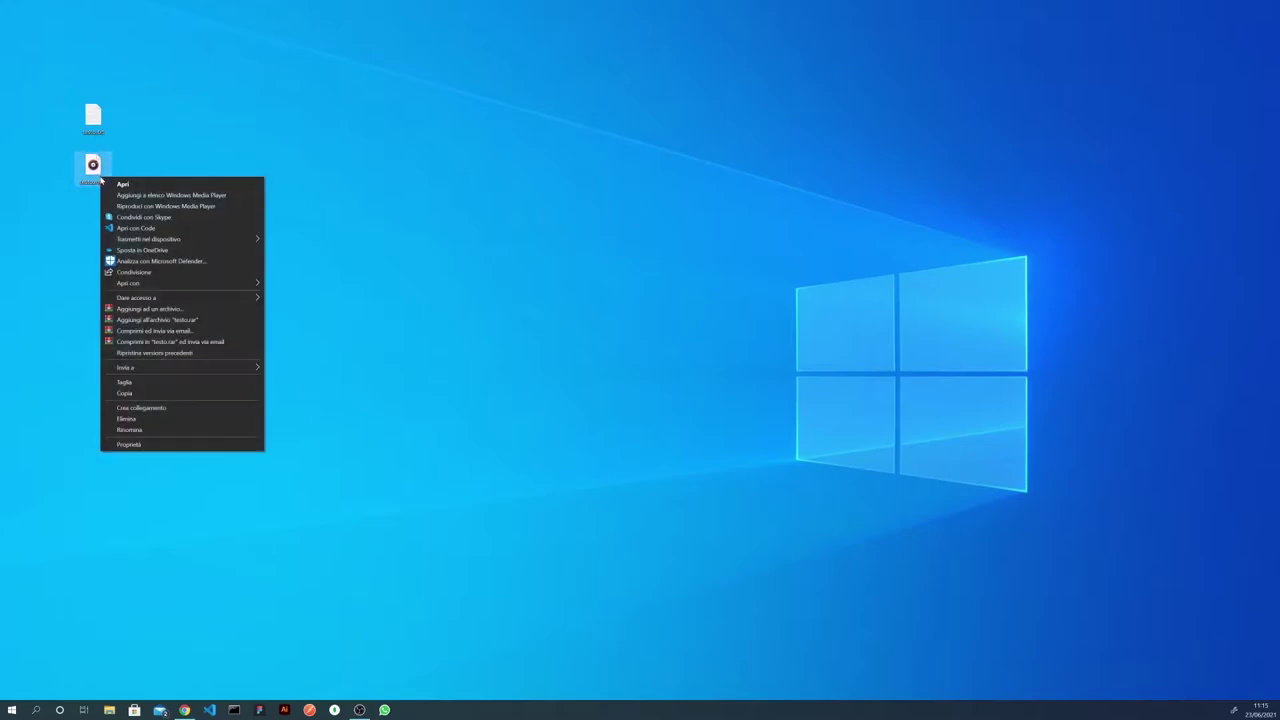
click(153, 393)
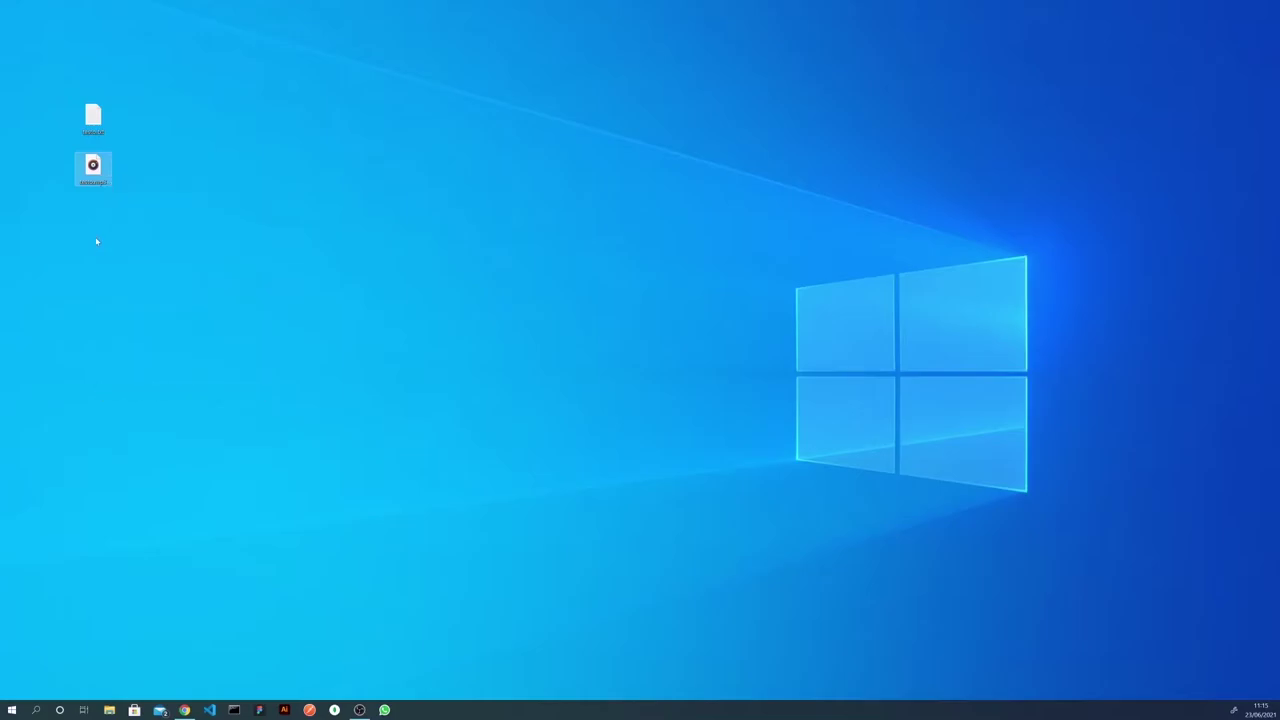
right_click(97, 240)
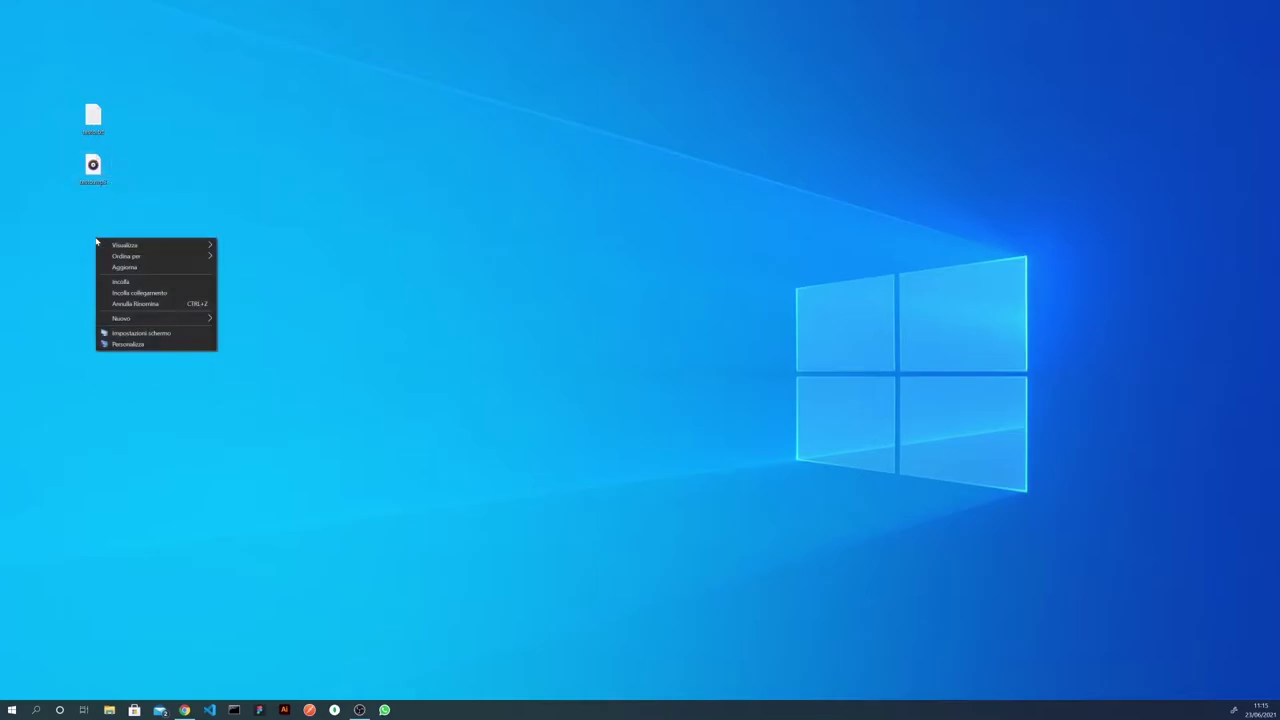
click(134, 285)
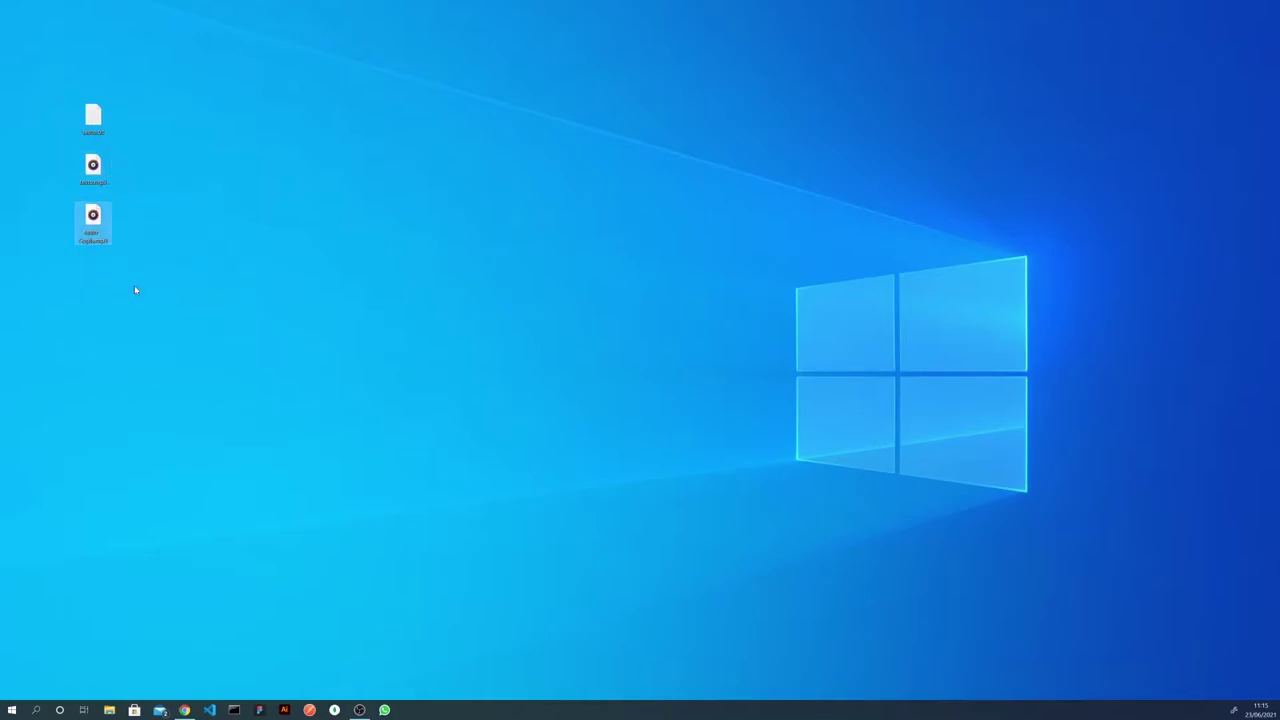
click(101, 240)
key(BackSpace)
text(4)
key(Return)
click(268, 140)
- Open testo.txt and save it to the desktop as testo.html, closing Notepad when done
double_click(108, 120)
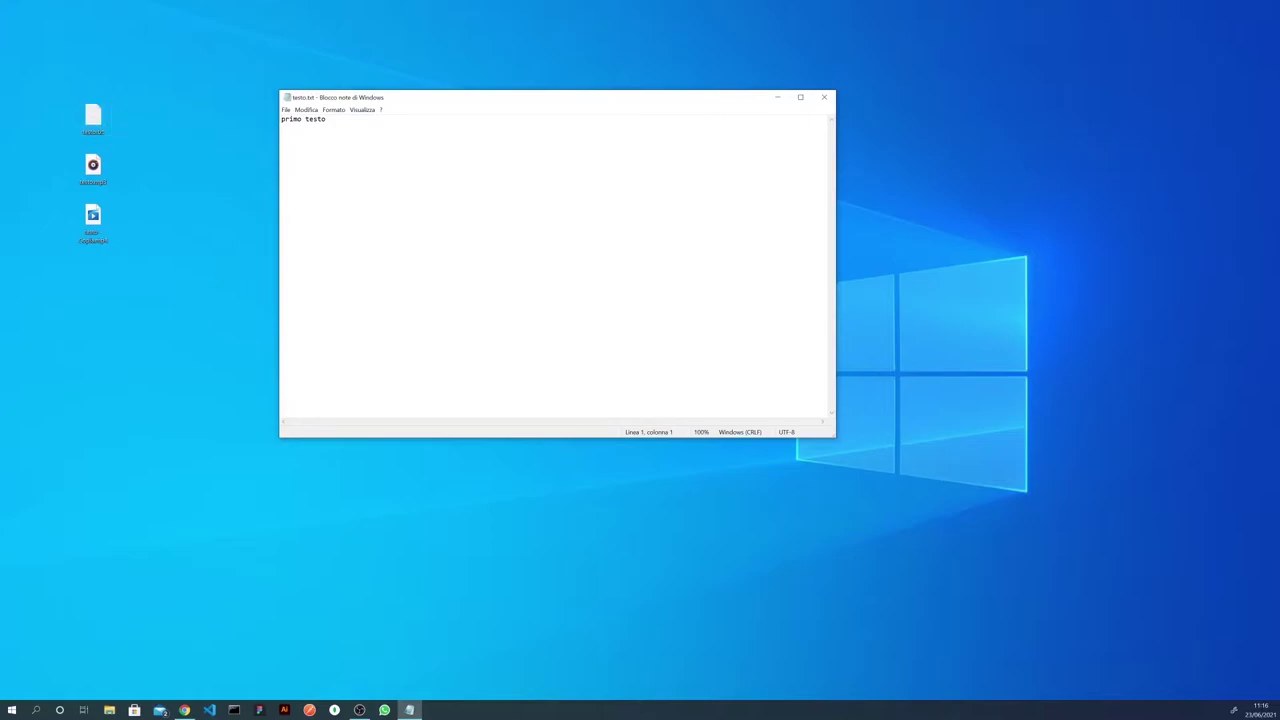
click(287, 109)
mouse_move(287, 111)
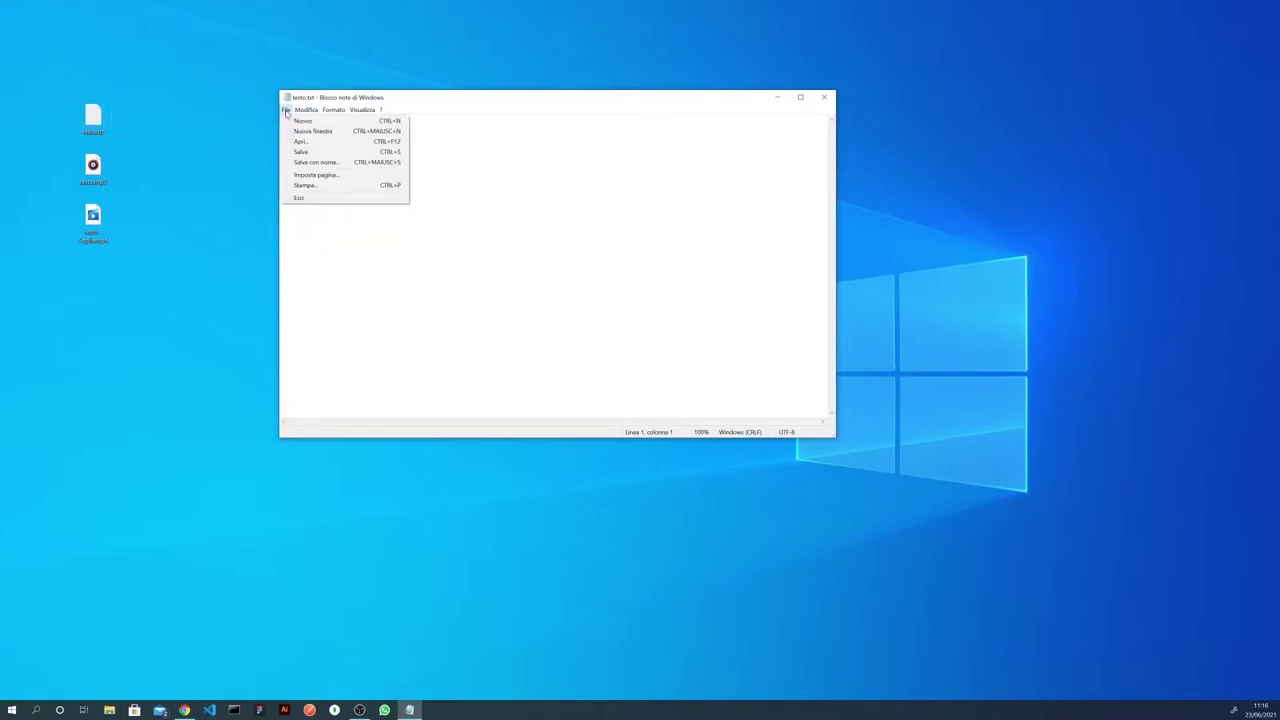
click(315, 162)
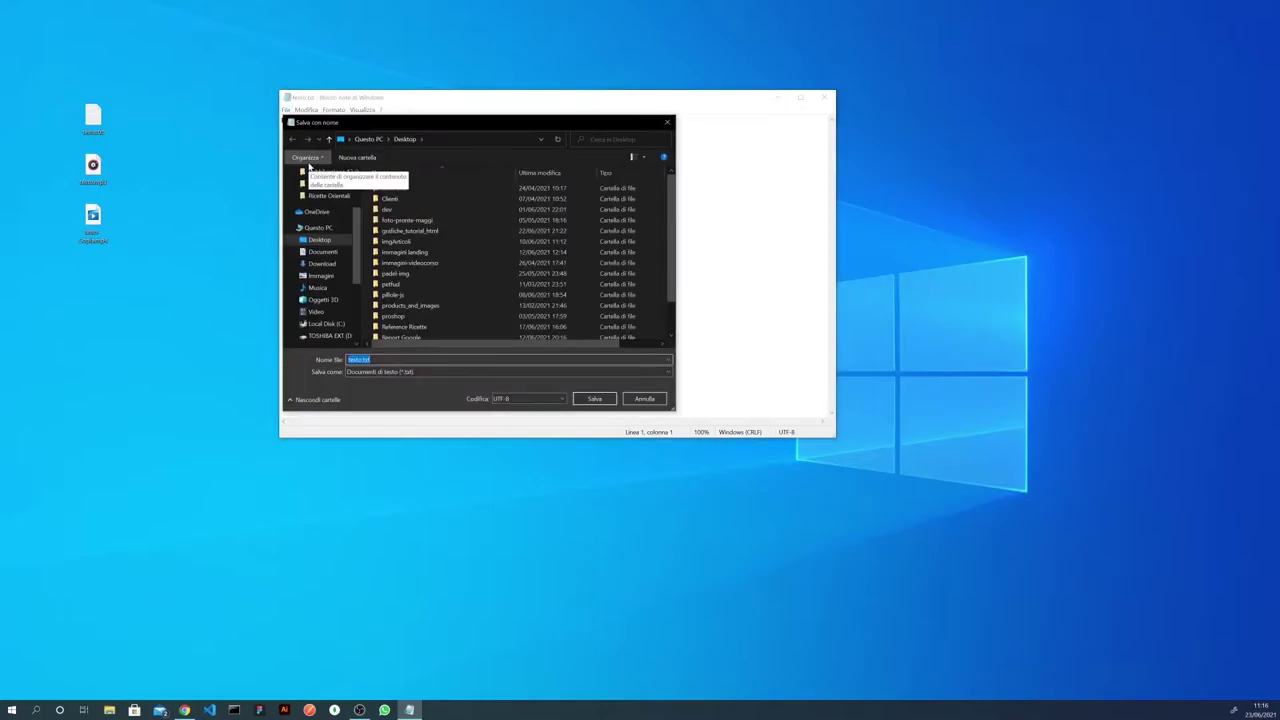
key(End)
text(html)
key(Return)
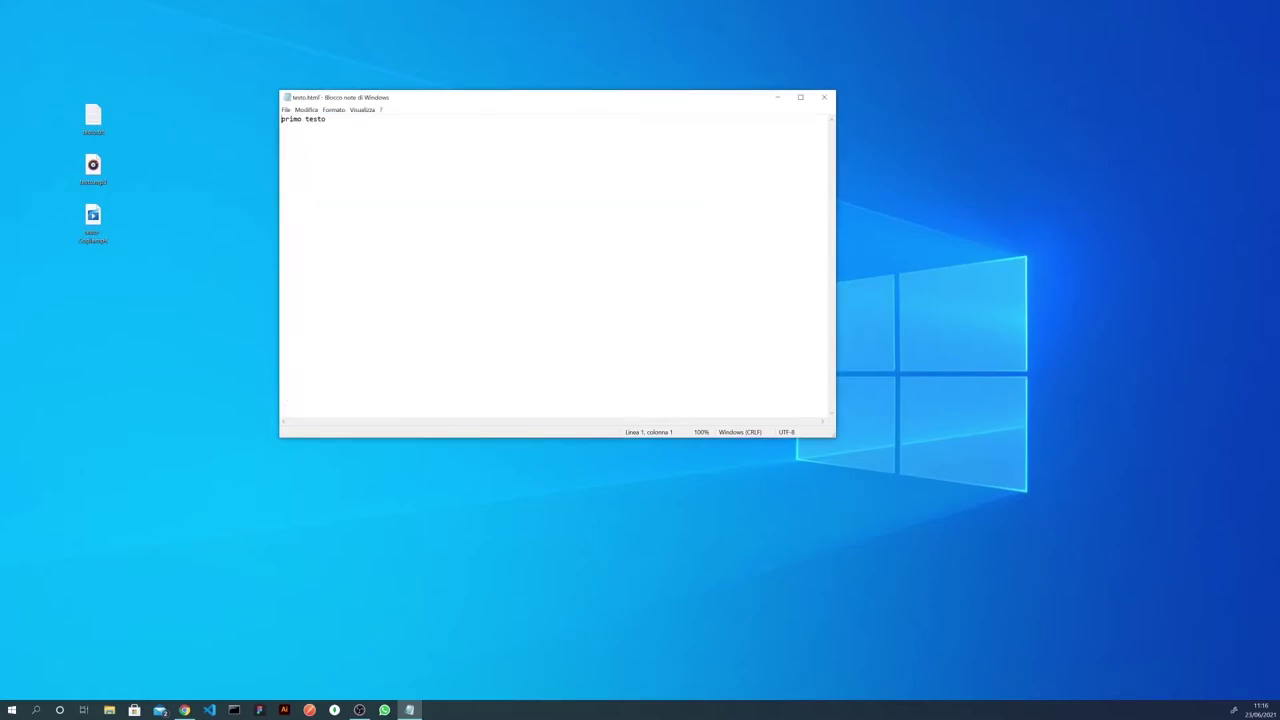
click(824, 97)
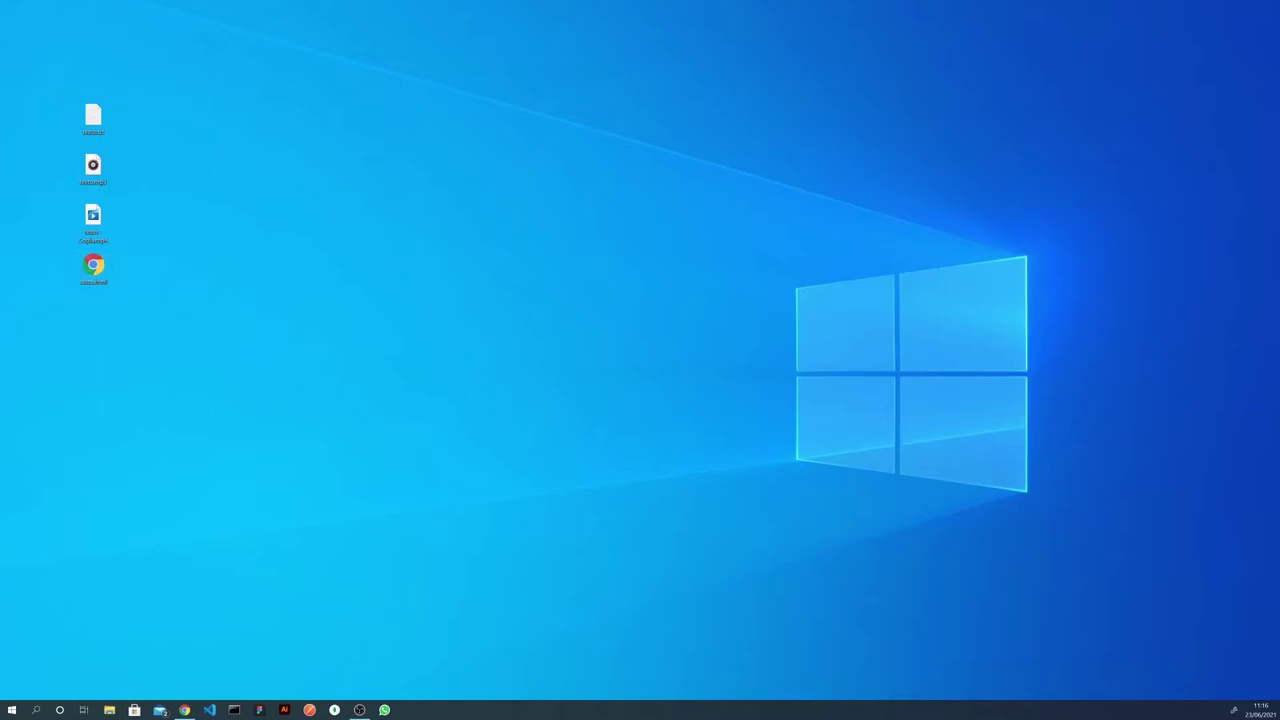
- Open testo.html in Google Chrome and snap its window to the right half of the screen, highlighting the page text
double_click(112, 274)
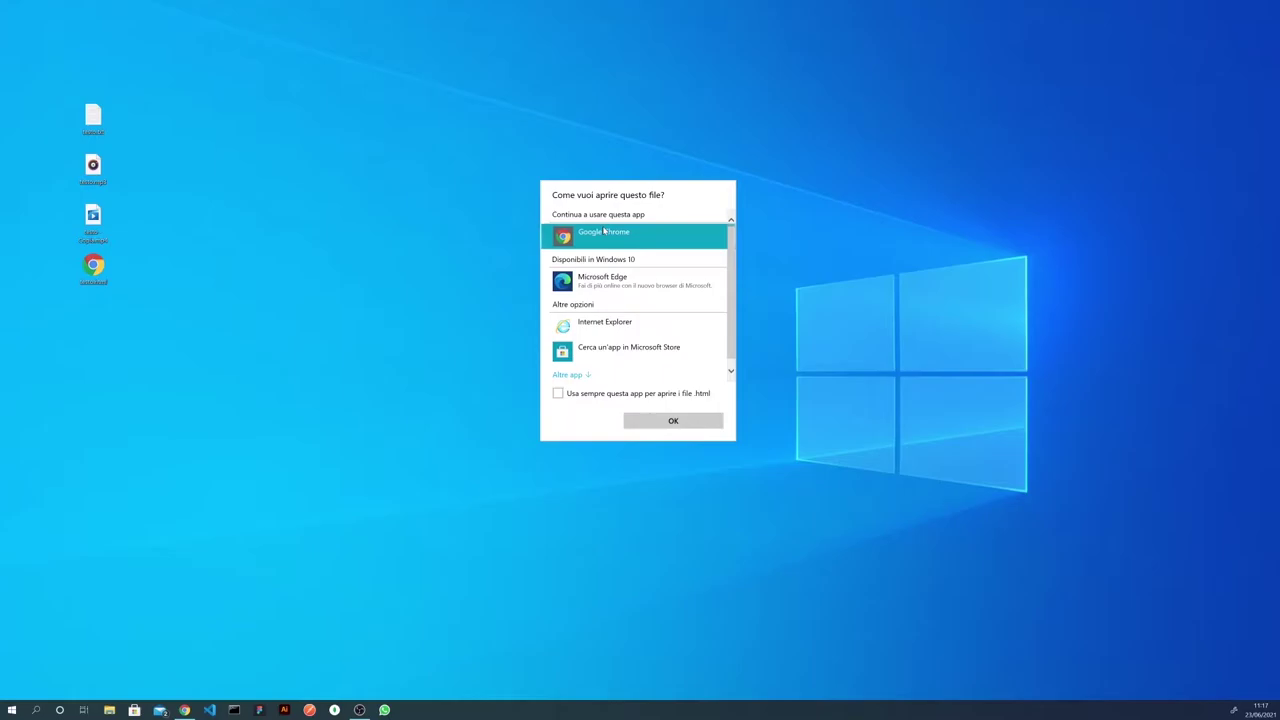
key(Return)
drag(59, 100, 1279, 115)
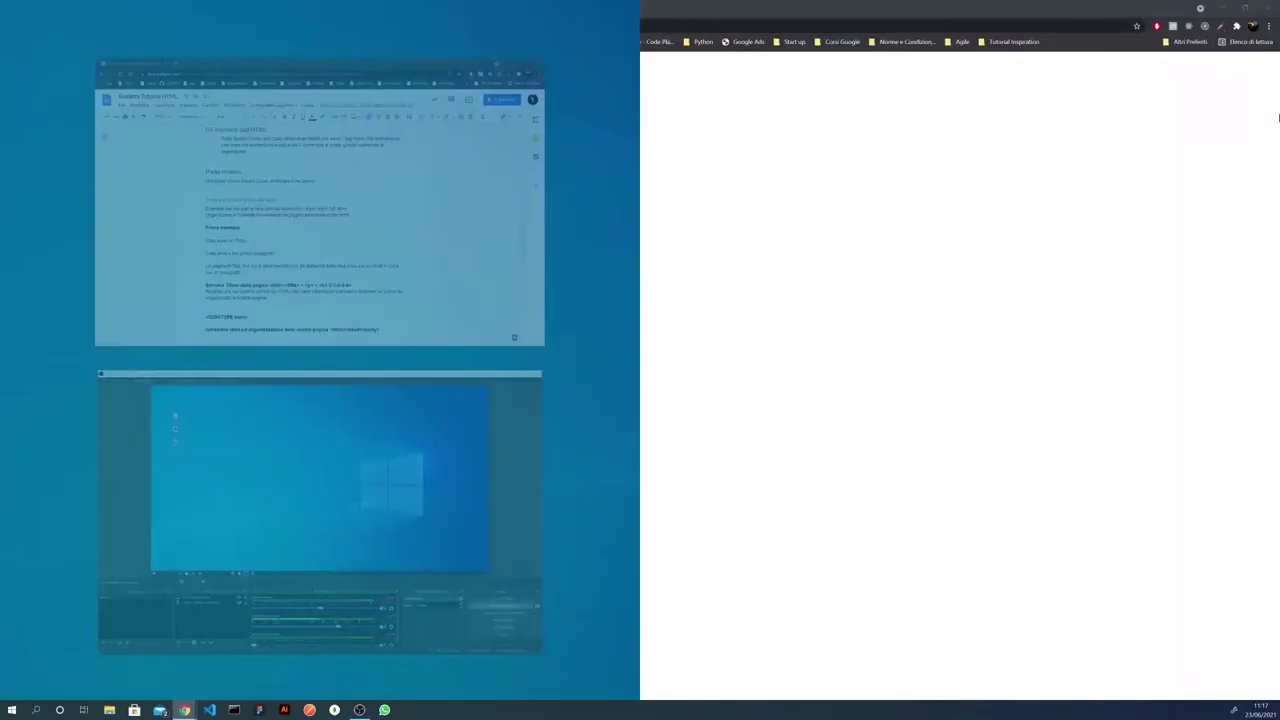
click(588, 152)
double_click(741, 17)
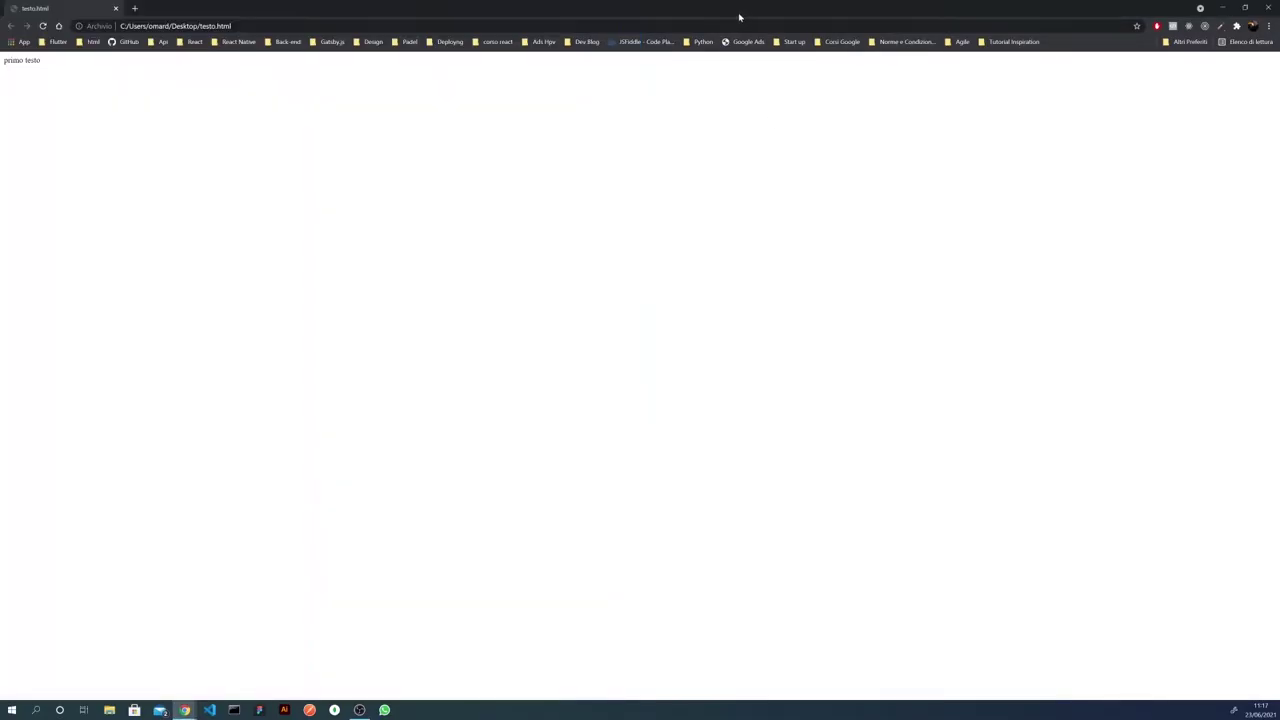
drag(734, 5, 1279, 88)
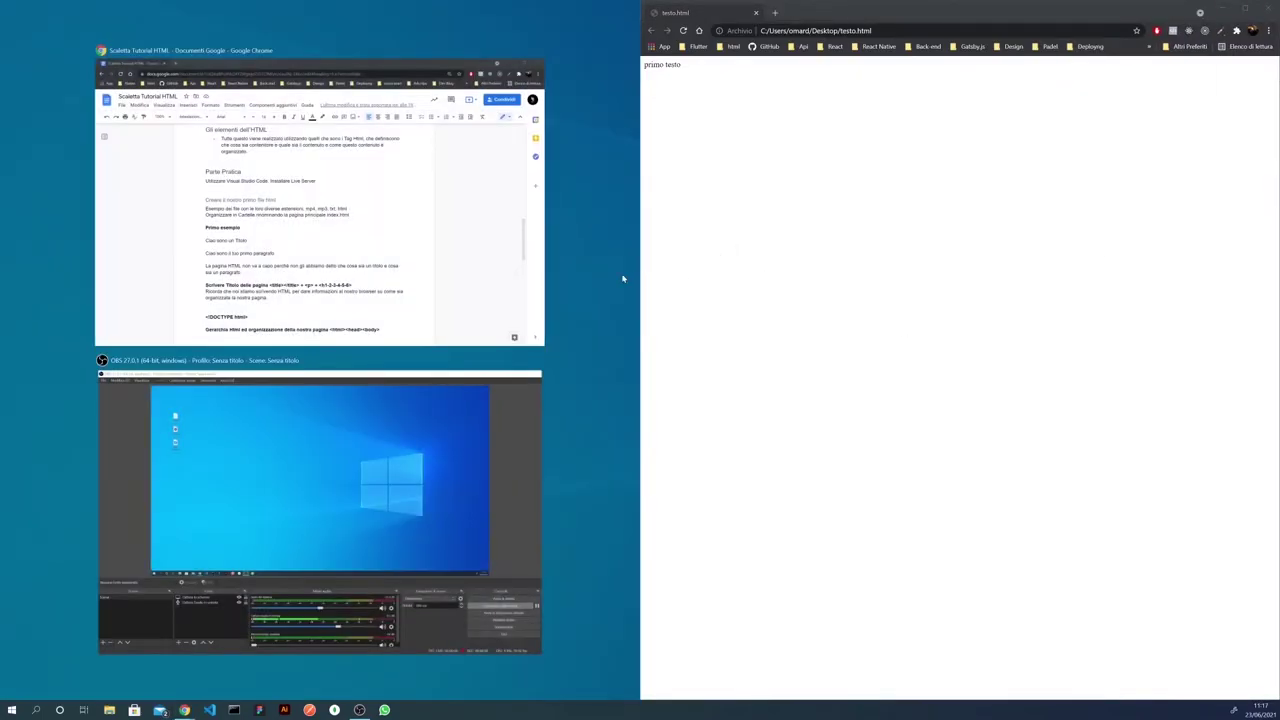
click(622, 278)
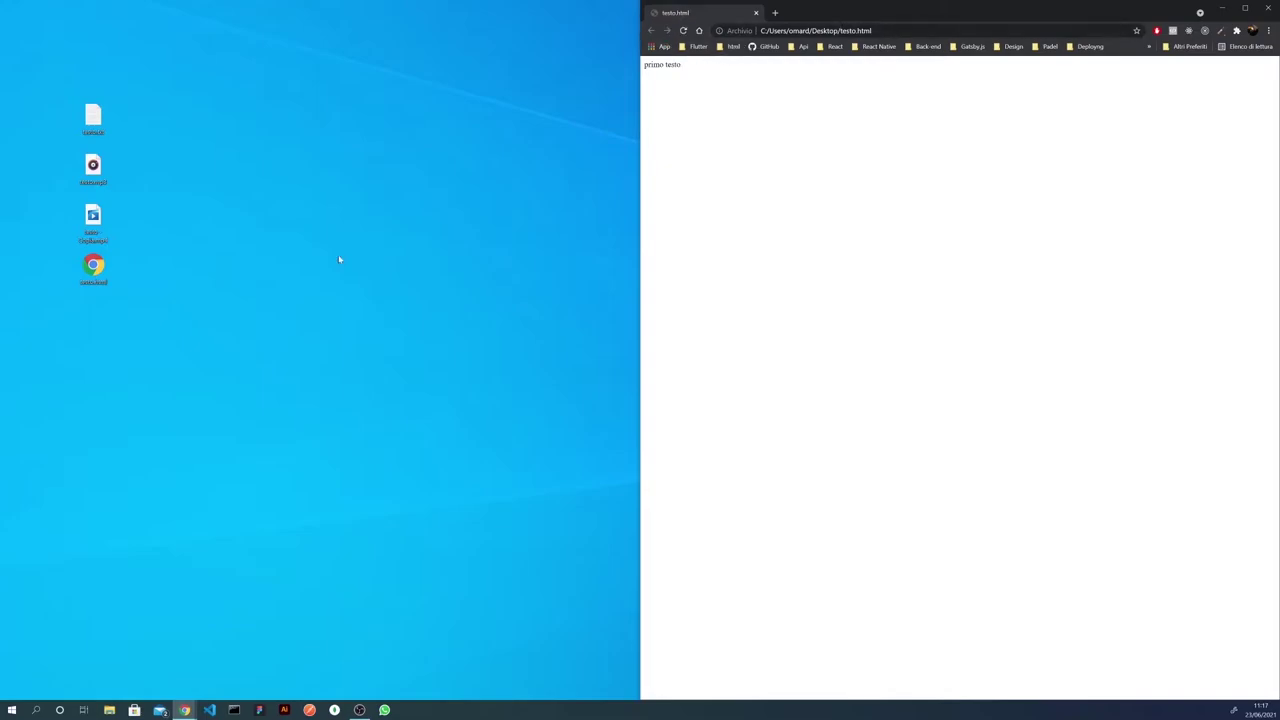
drag(687, 69, 644, 73)
- Delete the text, mp3 and mp4 files from the desktop, keeping only testo.html
click(189, 217)
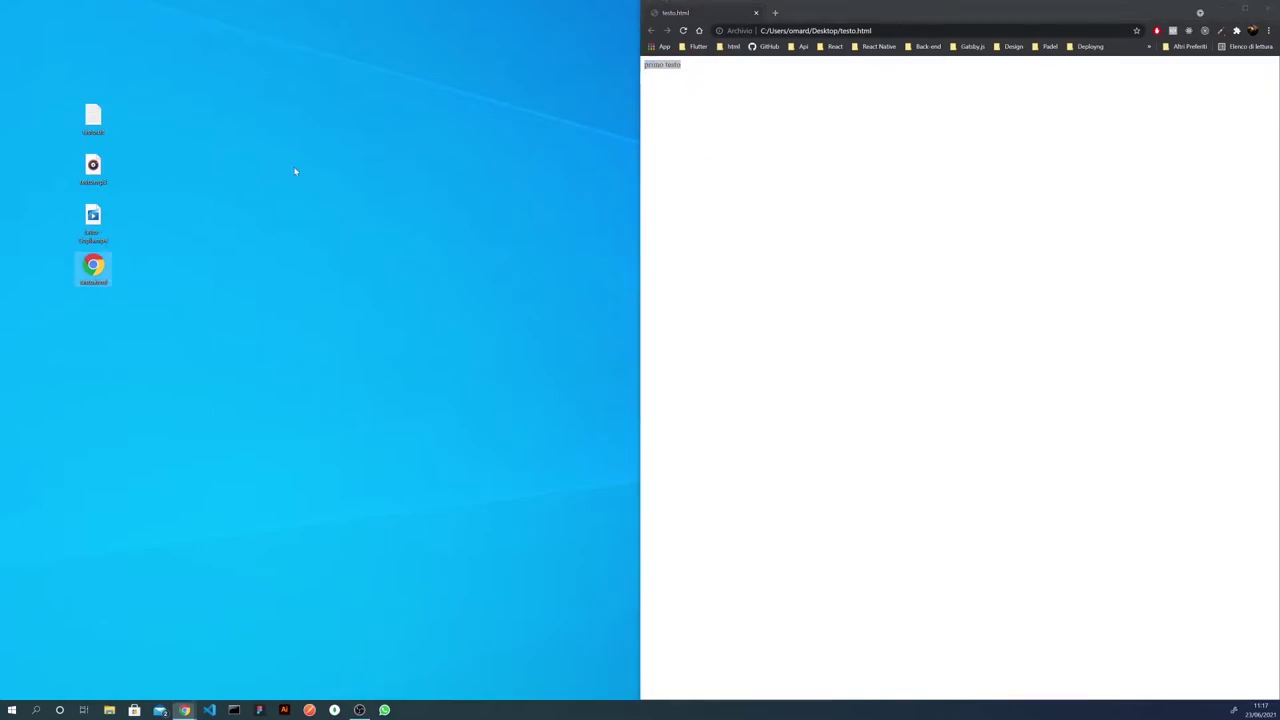
drag(167, 226, 75, 111)
right_click(104, 119)
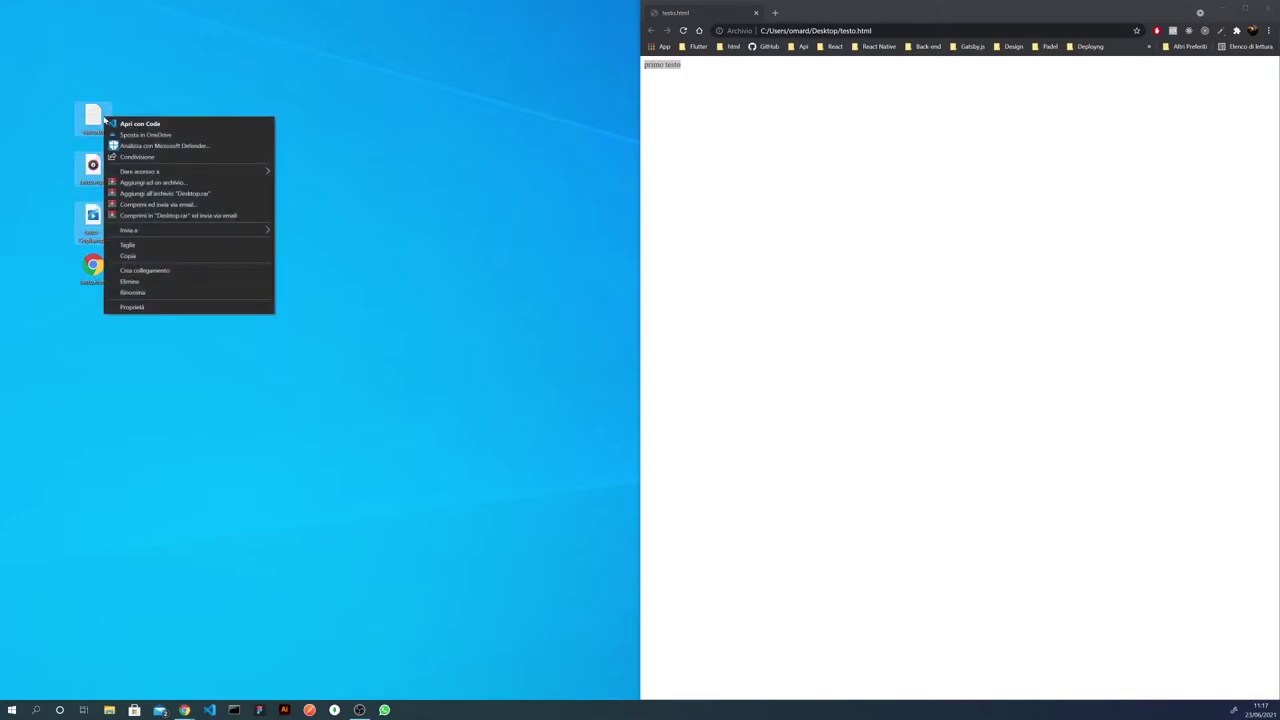
click(141, 291)
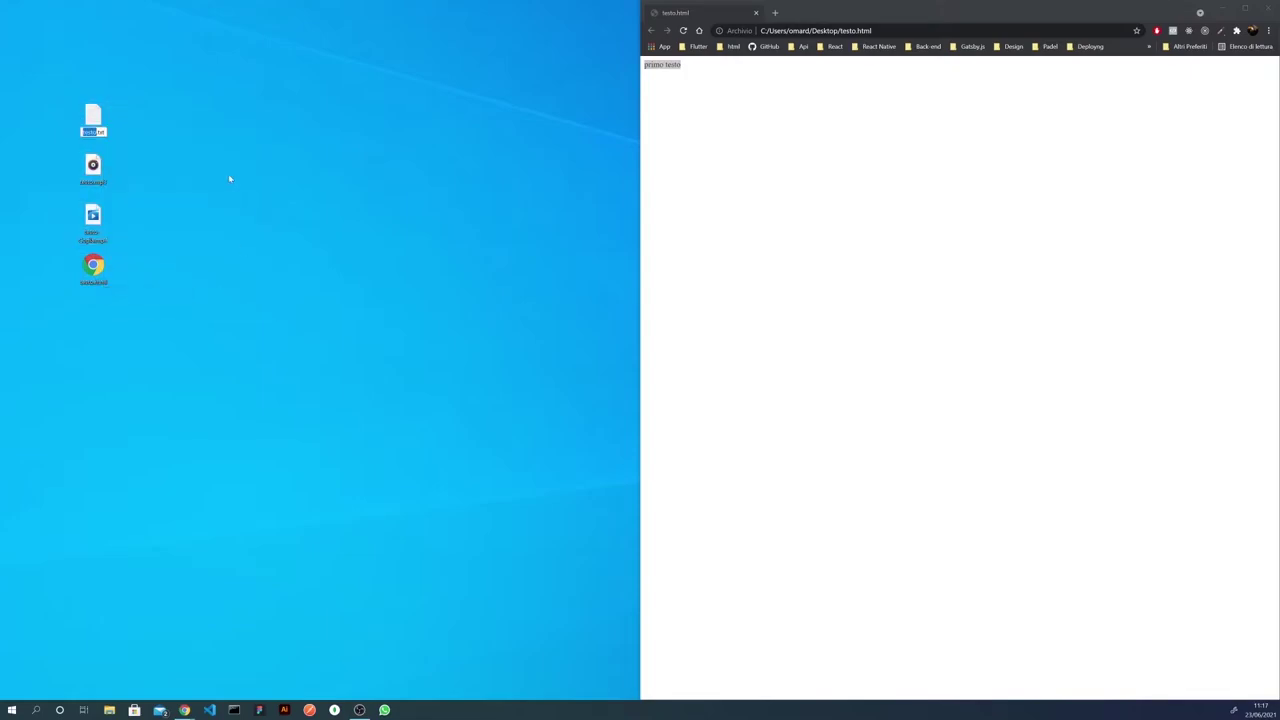
key(Return)
right_click(96, 231)
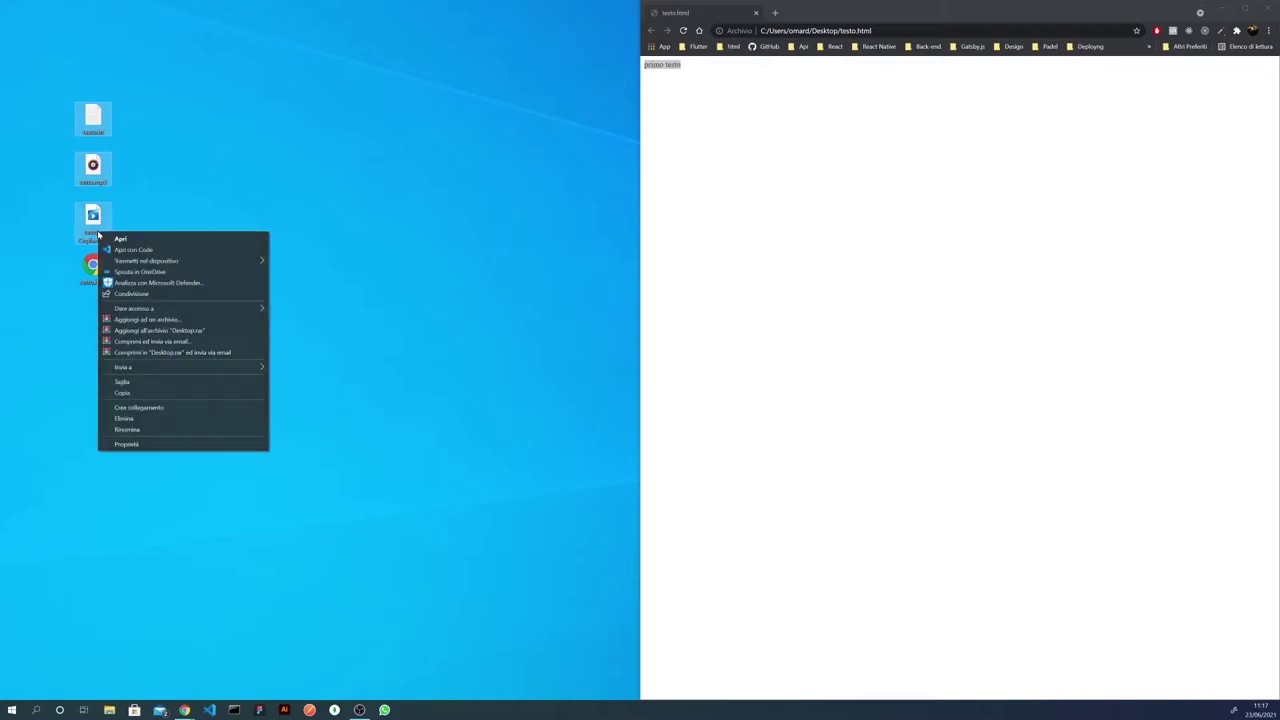
click(123, 418)
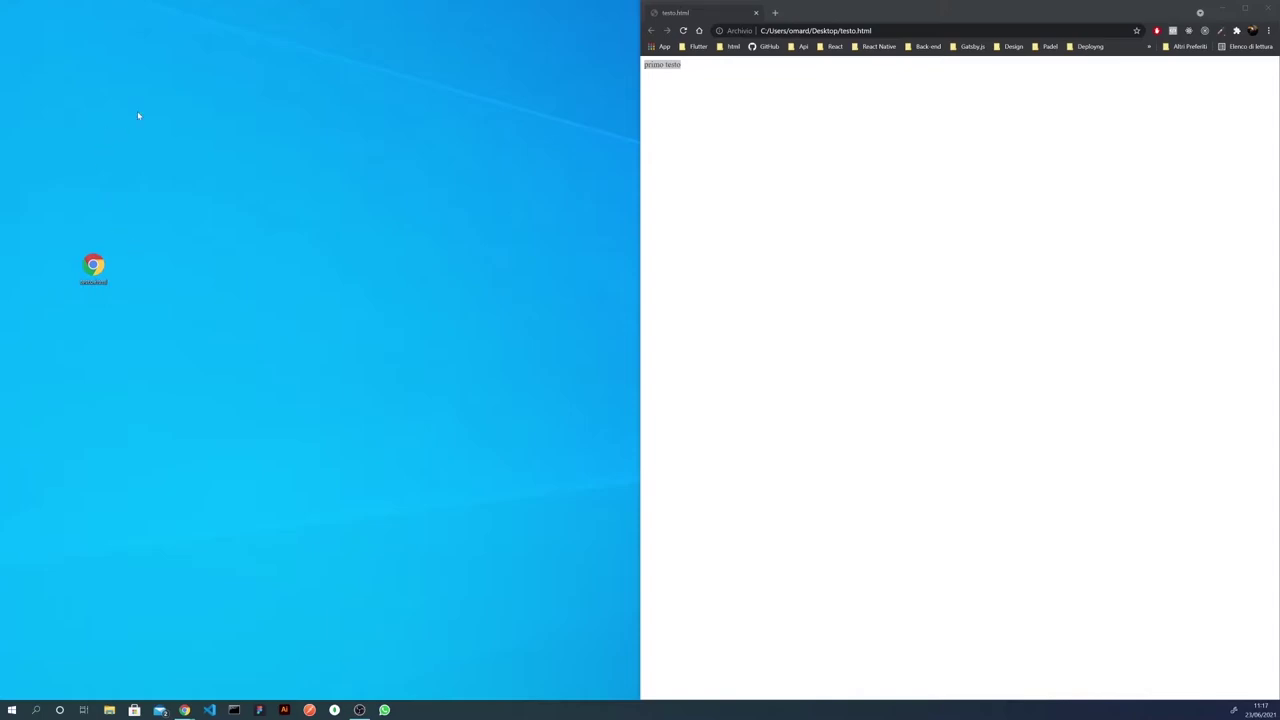
- Create a new folder on the desktop named primo-sito
right_click(92, 86)
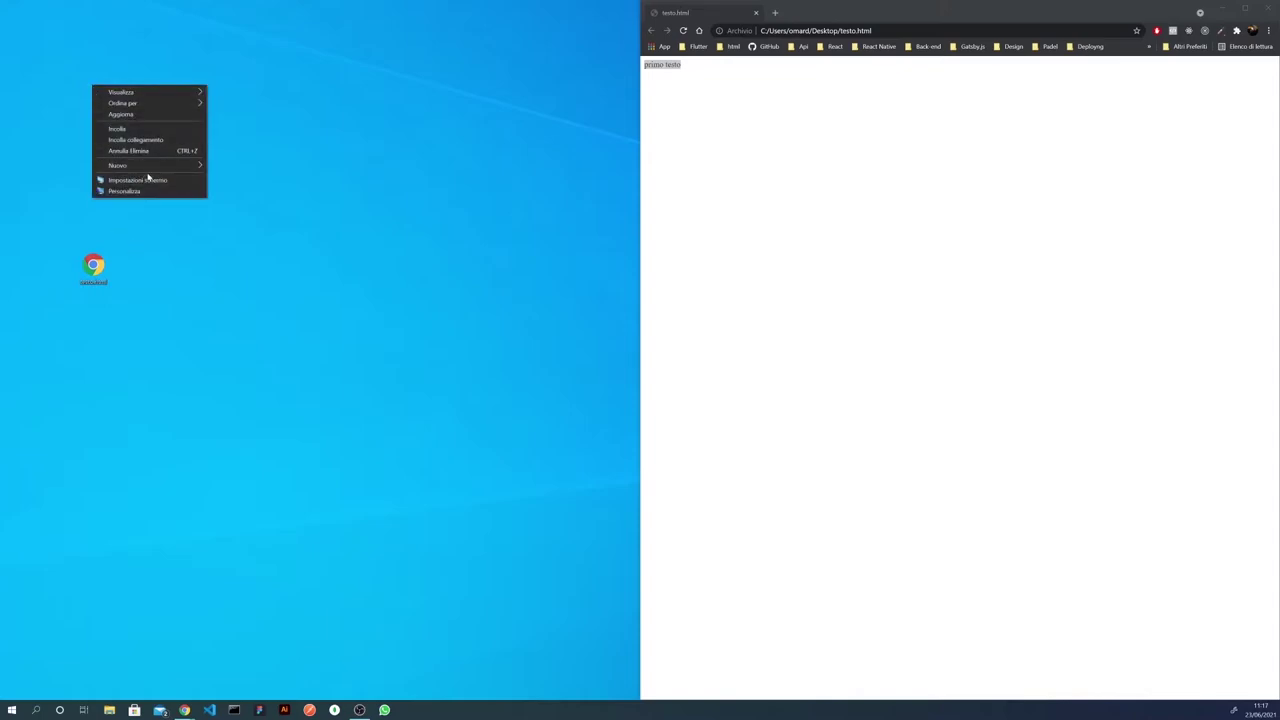
mouse_move(162, 163)
click(221, 163)
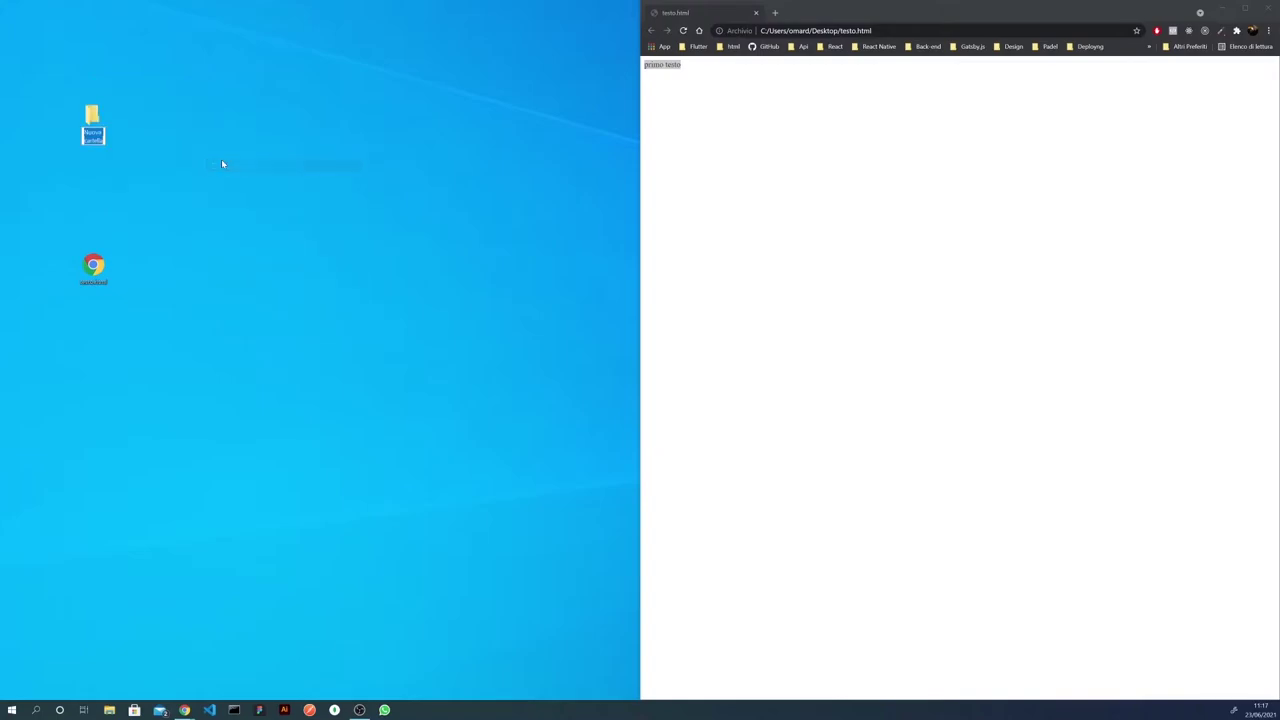
text(prima)
key(BackSpace)
key(BackSpace)
key(BackSpace)
text(imo-sito)
key(Return)
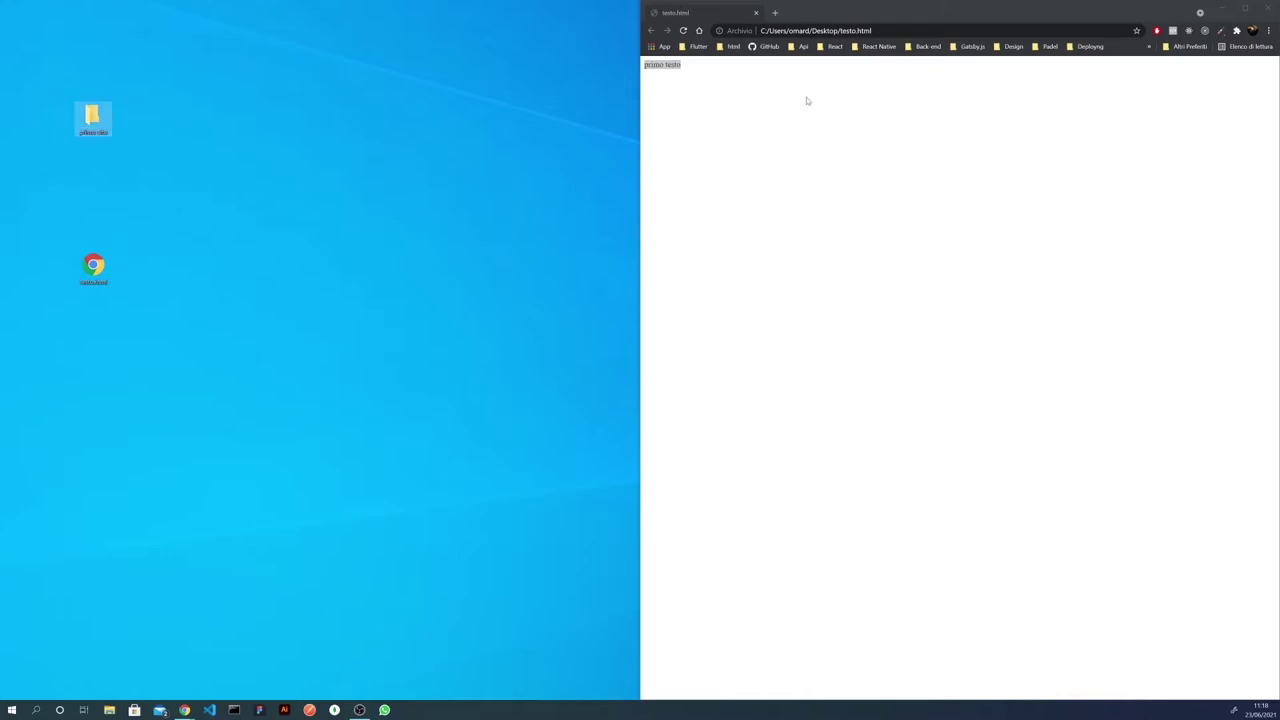
- Close the Chrome window and move testo.html into the primo-sito folder
click(1264, 9)
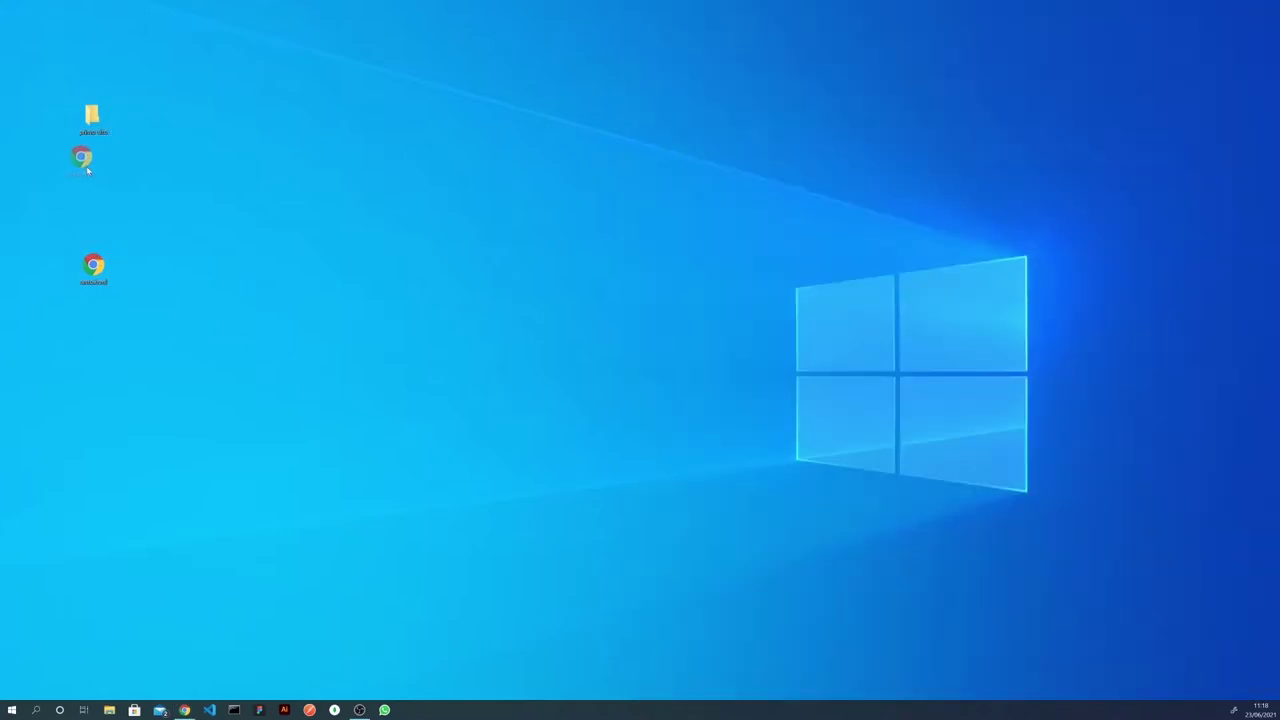
drag(90, 118, 92, 120)
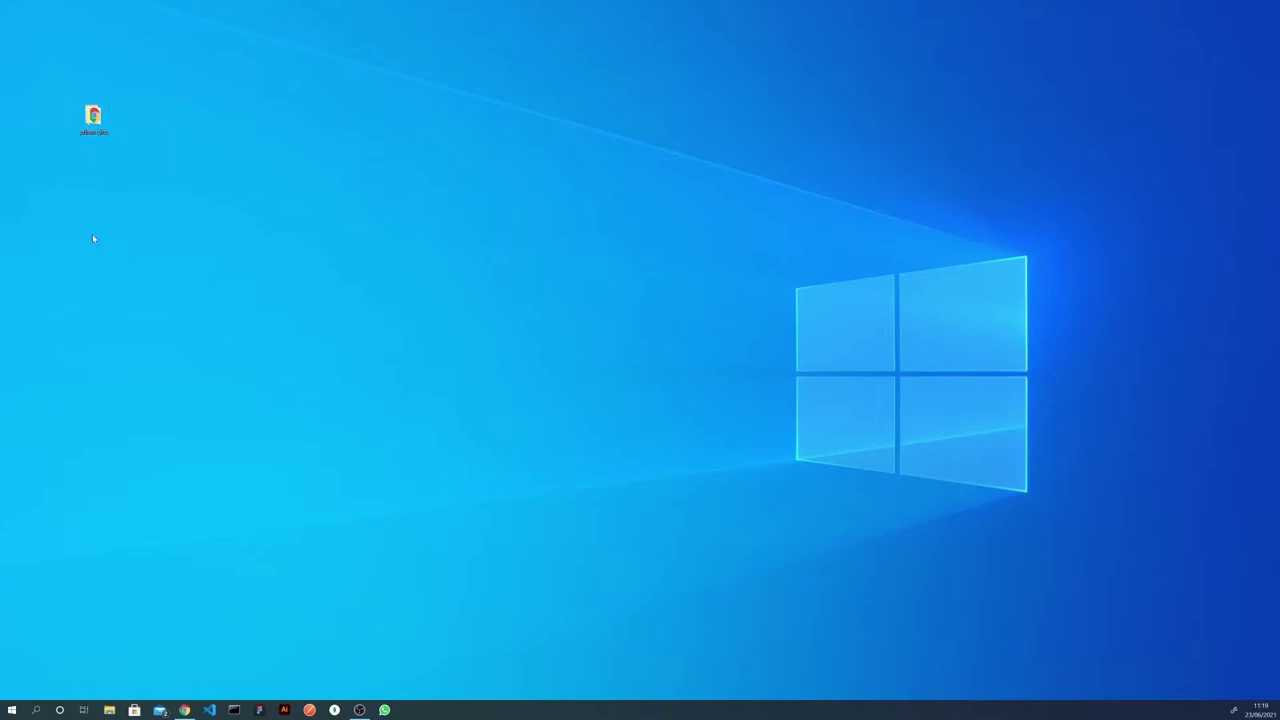
right_click(92, 119)
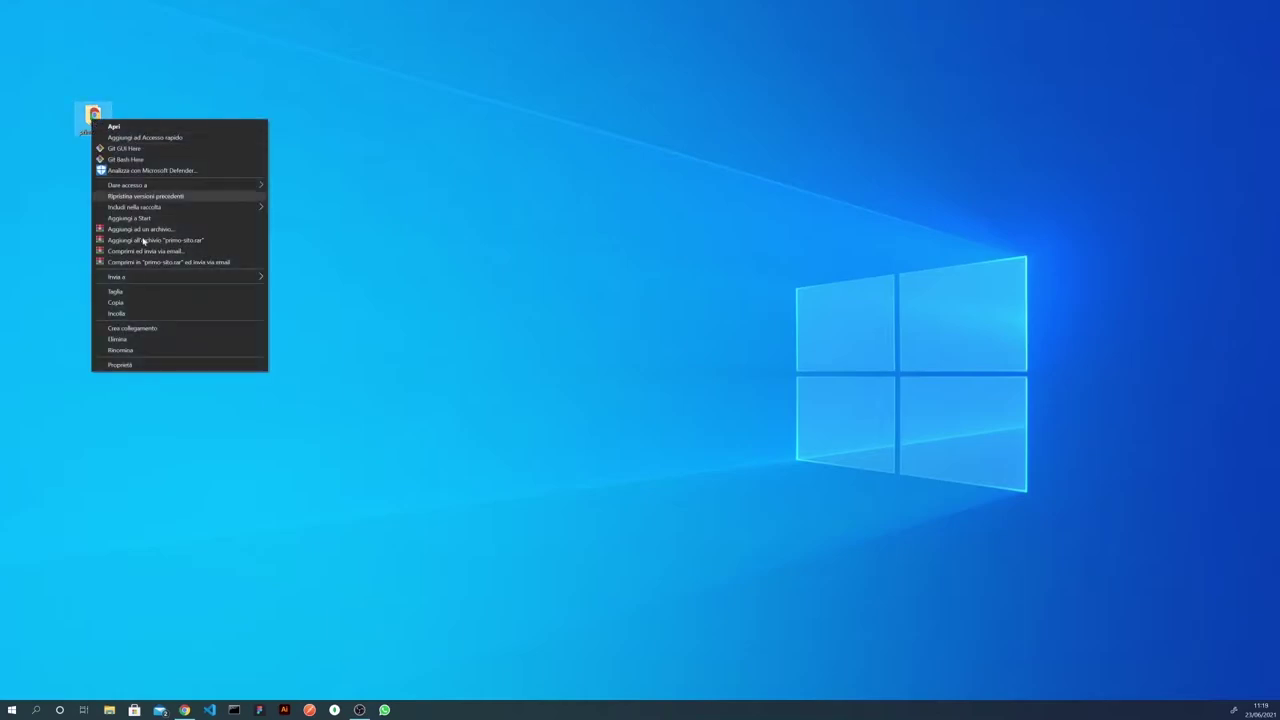
click(411, 245)
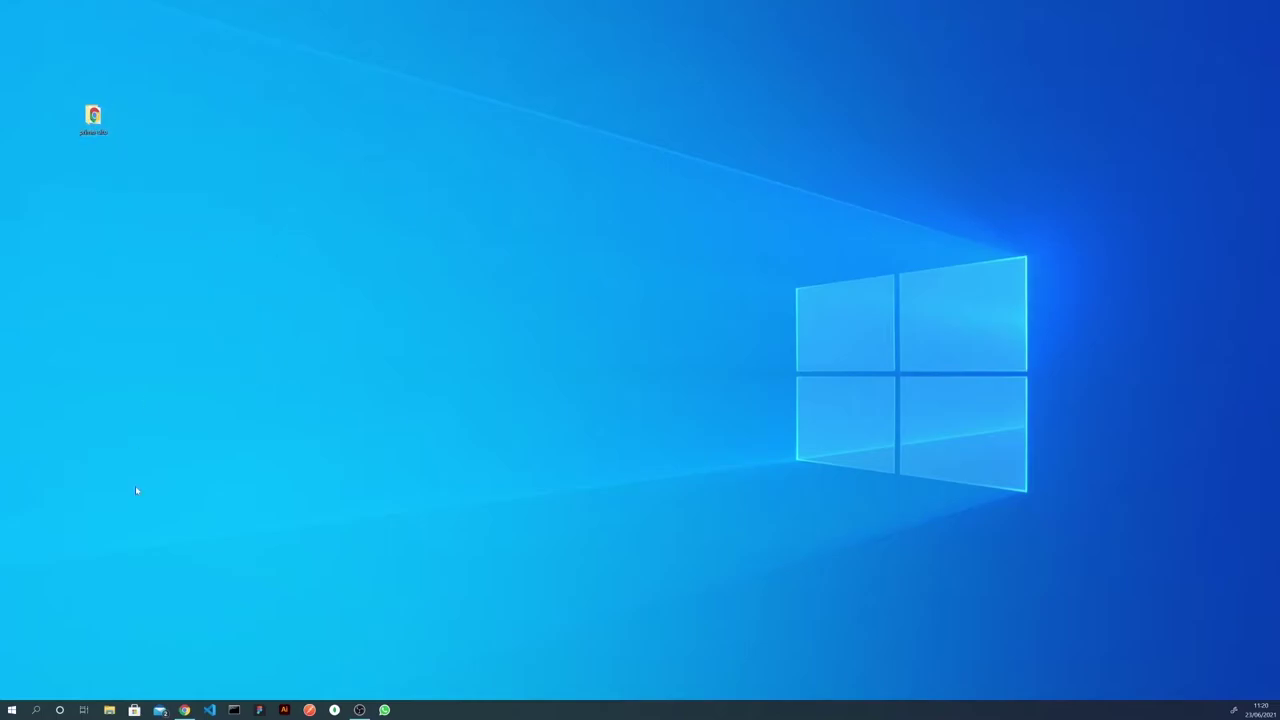
- Switch to a new Visual Studio Code window, load the primo-sito desktop folder into it maximized, and open testo.html
right_click(209, 711)
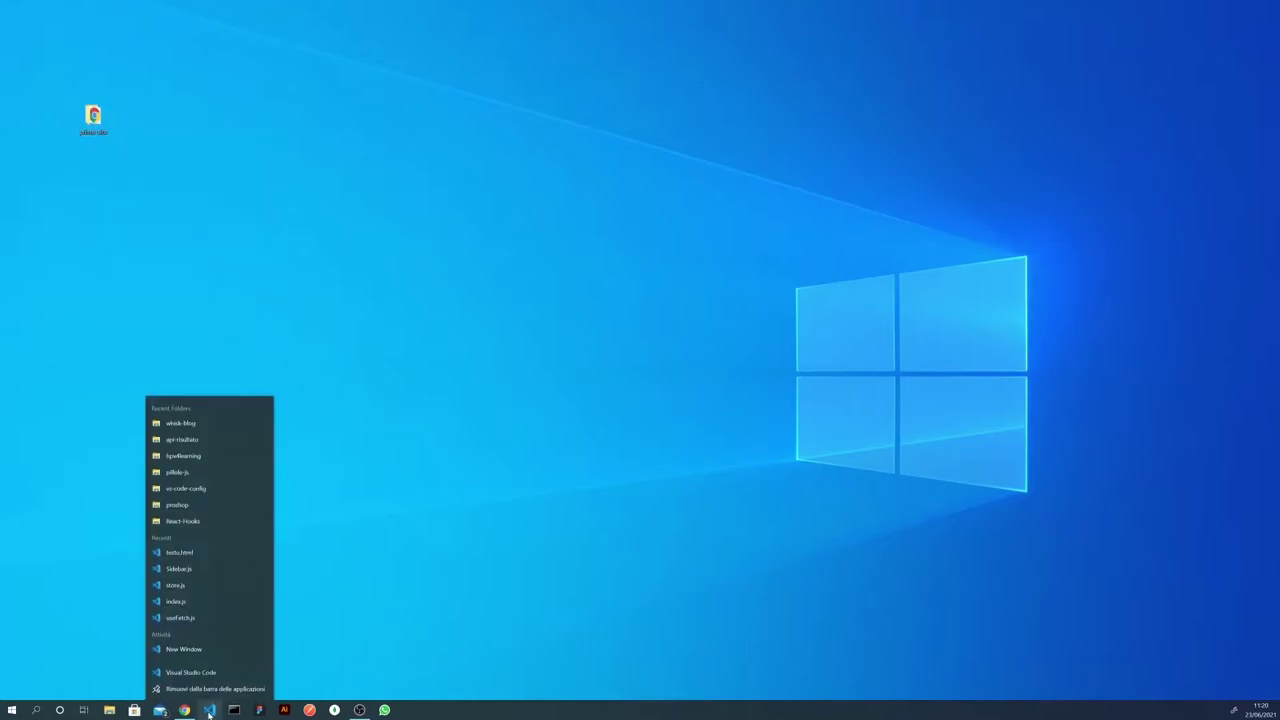
click(200, 650)
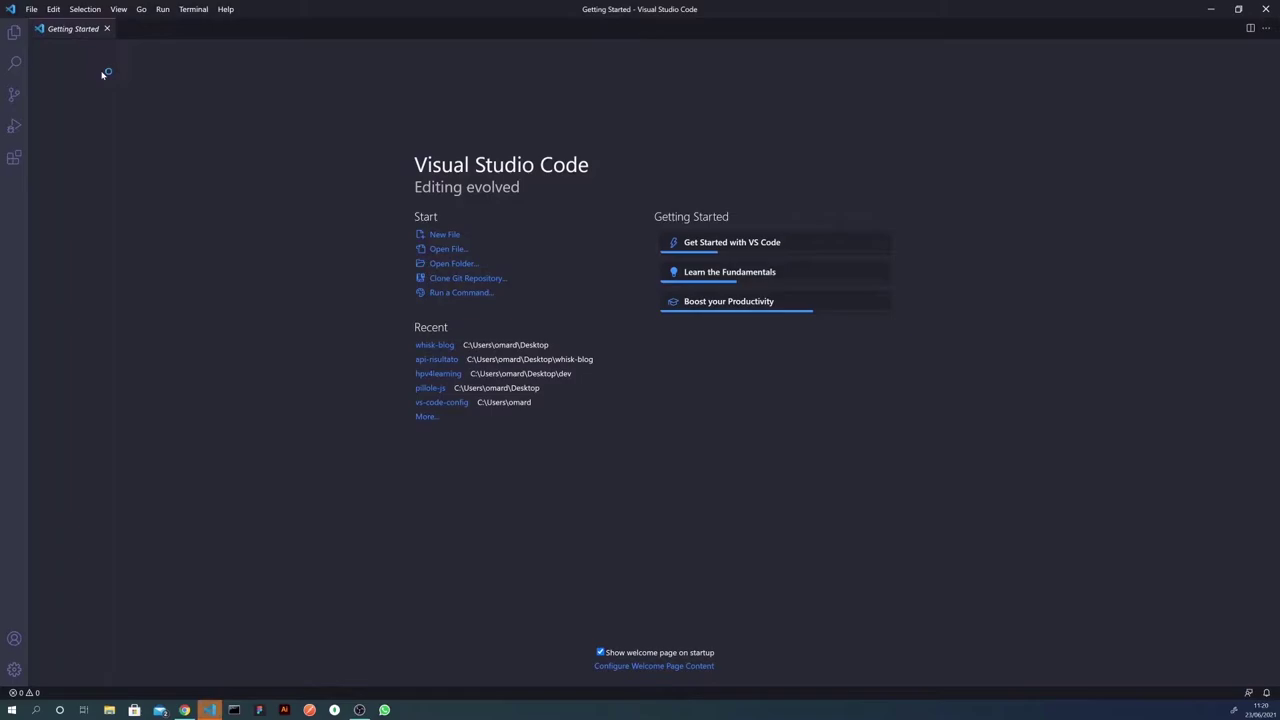
drag(345, 13, 470, 84)
drag(92, 115, 508, 178)
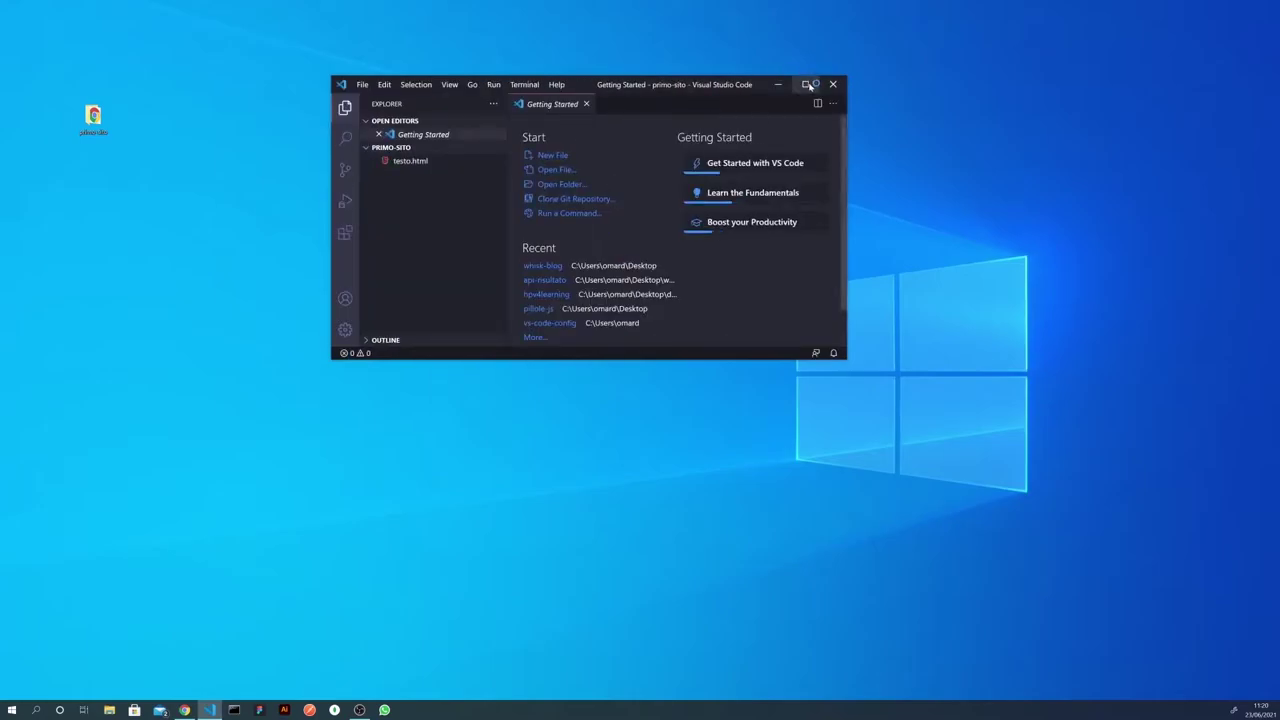
click(805, 84)
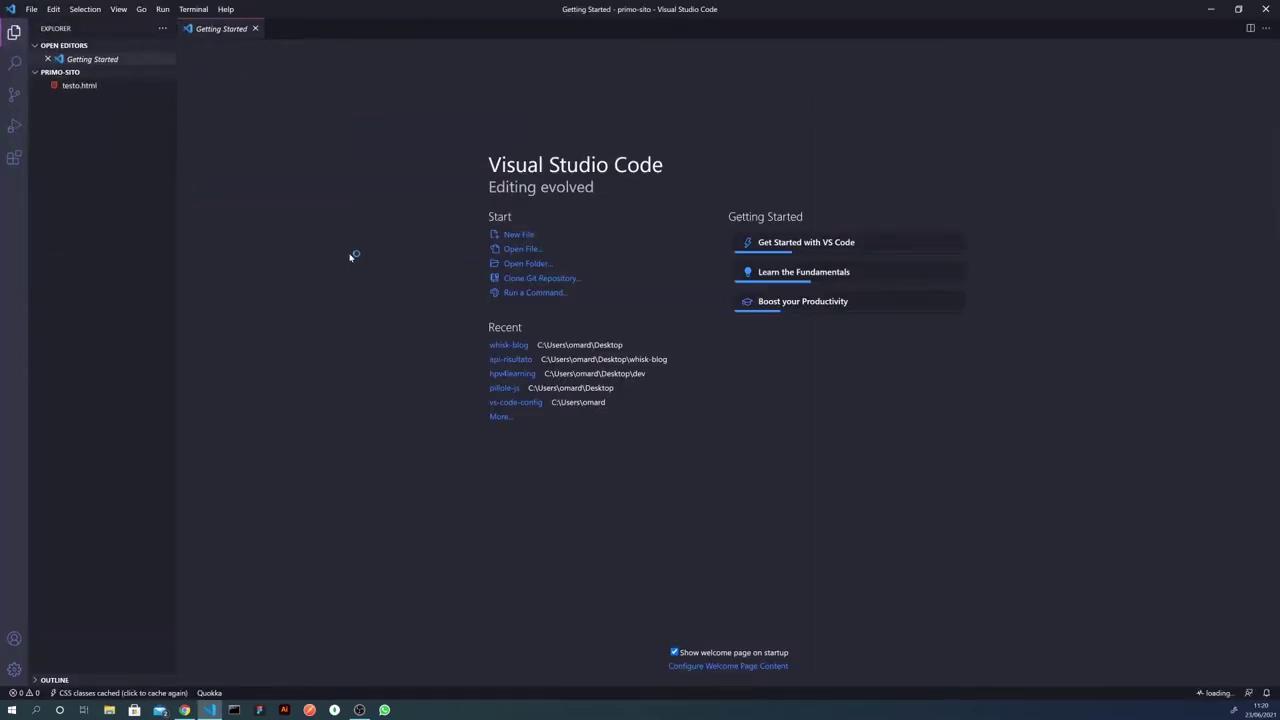
click(74, 90)
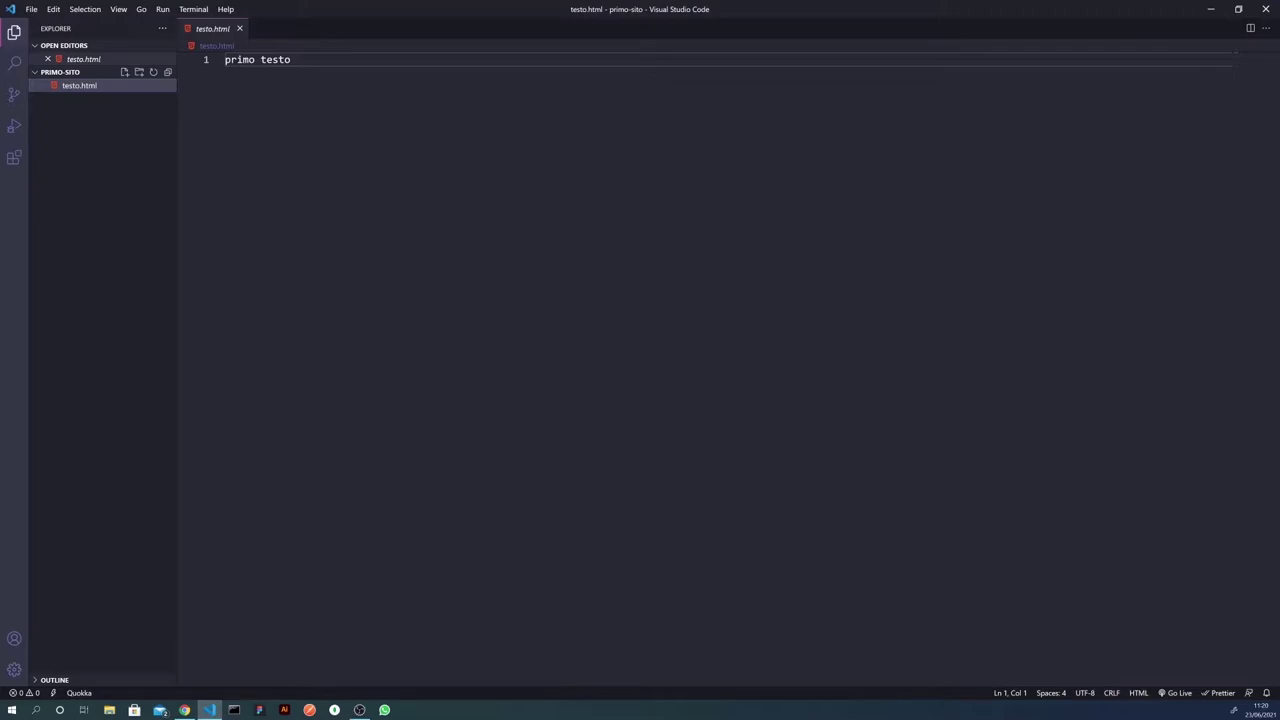
- Review the installed Live Server and Auto Rename Tag extension pages, closing the page and returning to the project's file list
click(12, 157)
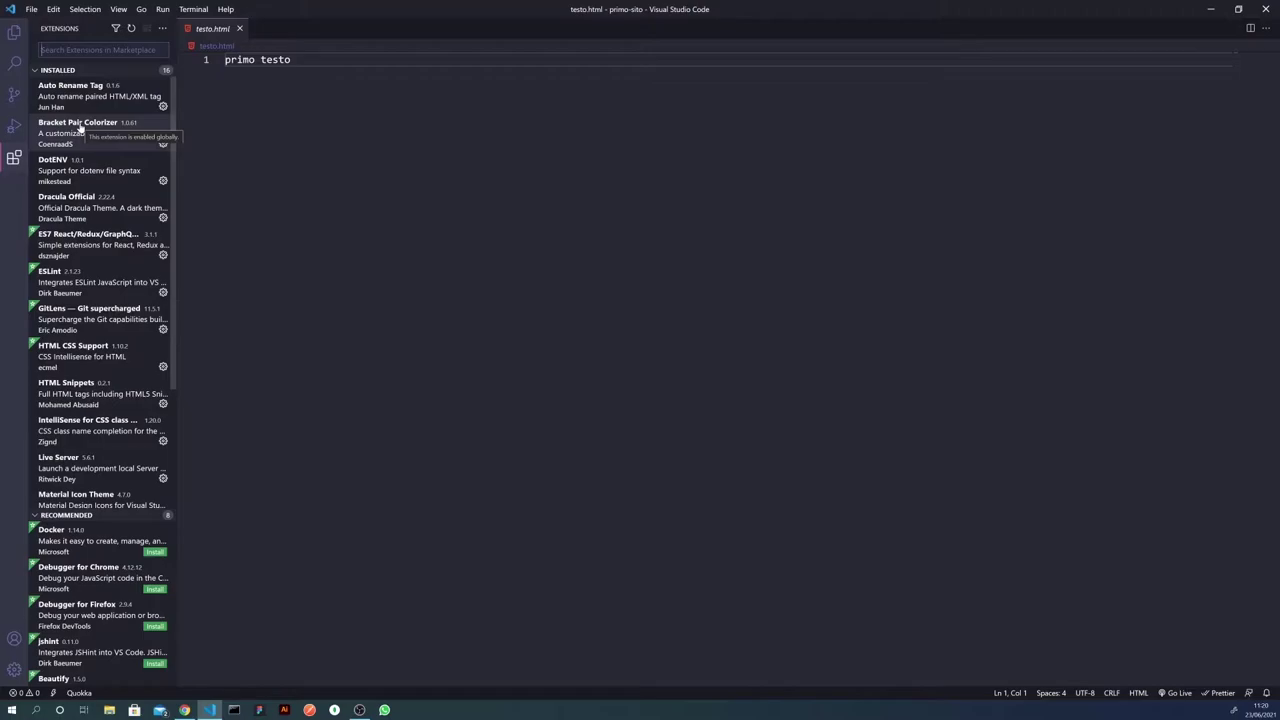
click(86, 459)
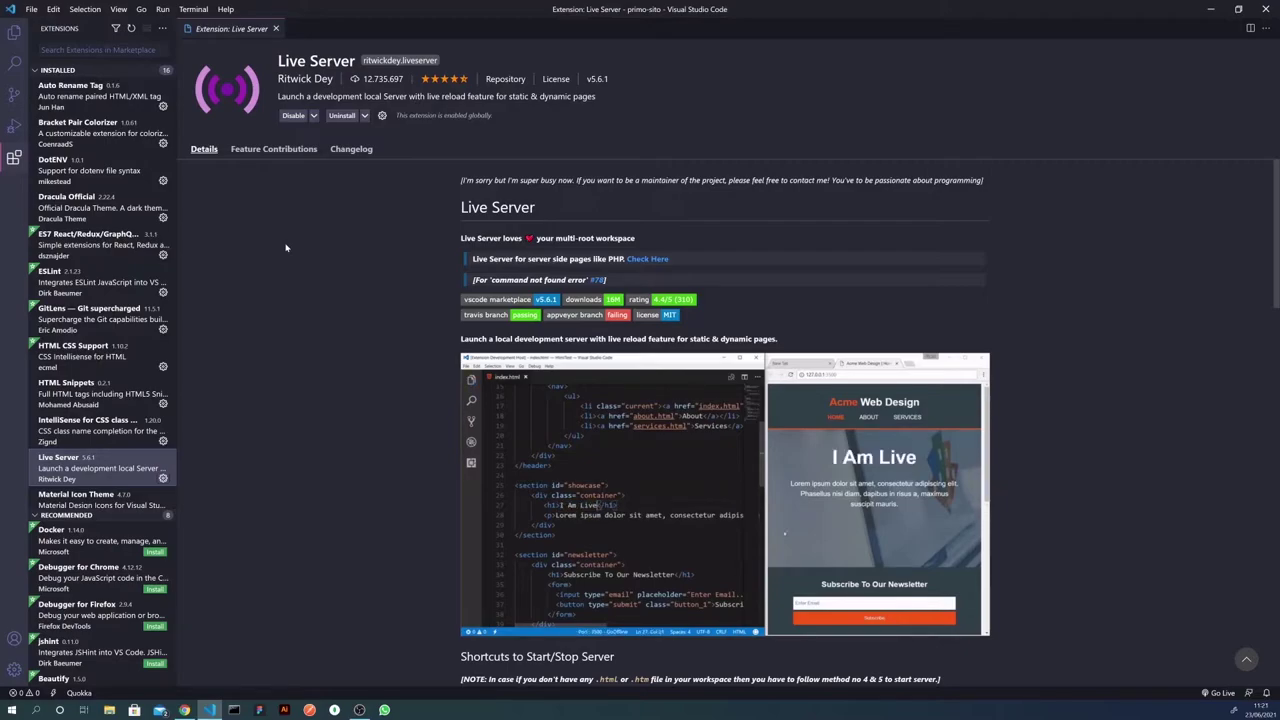
click(83, 100)
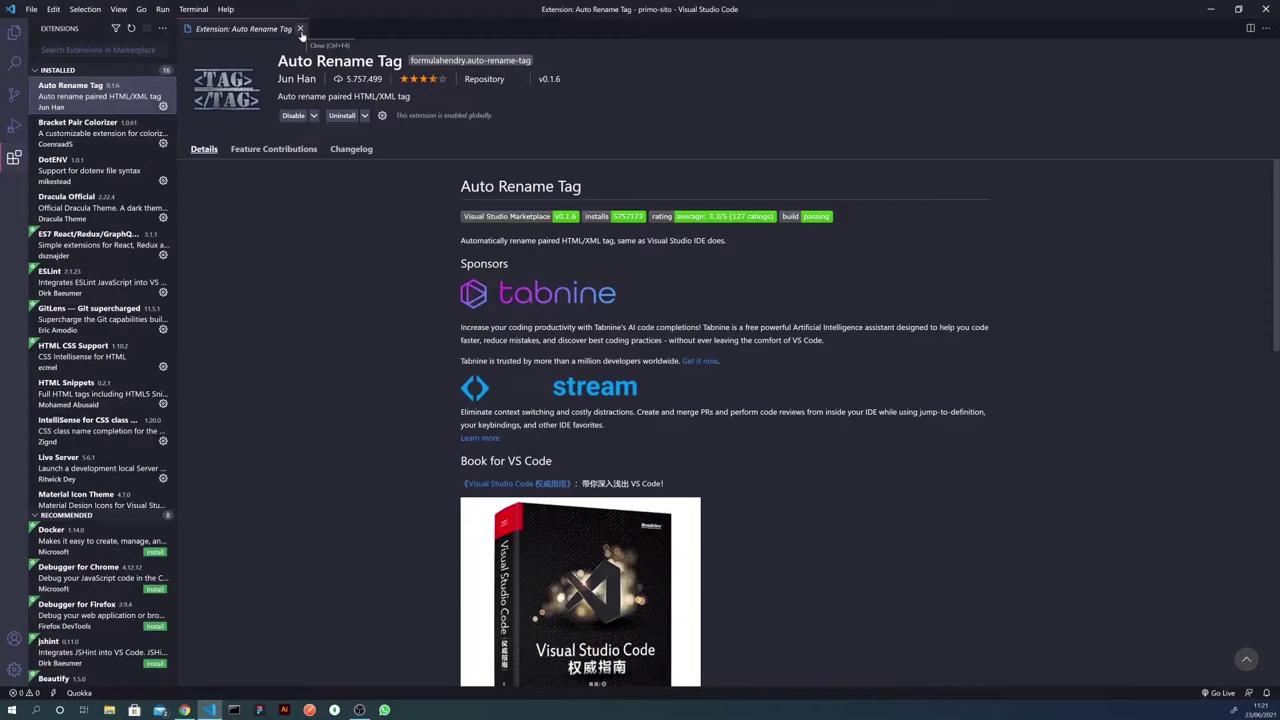
click(300, 29)
key(ctrl+shift+e)
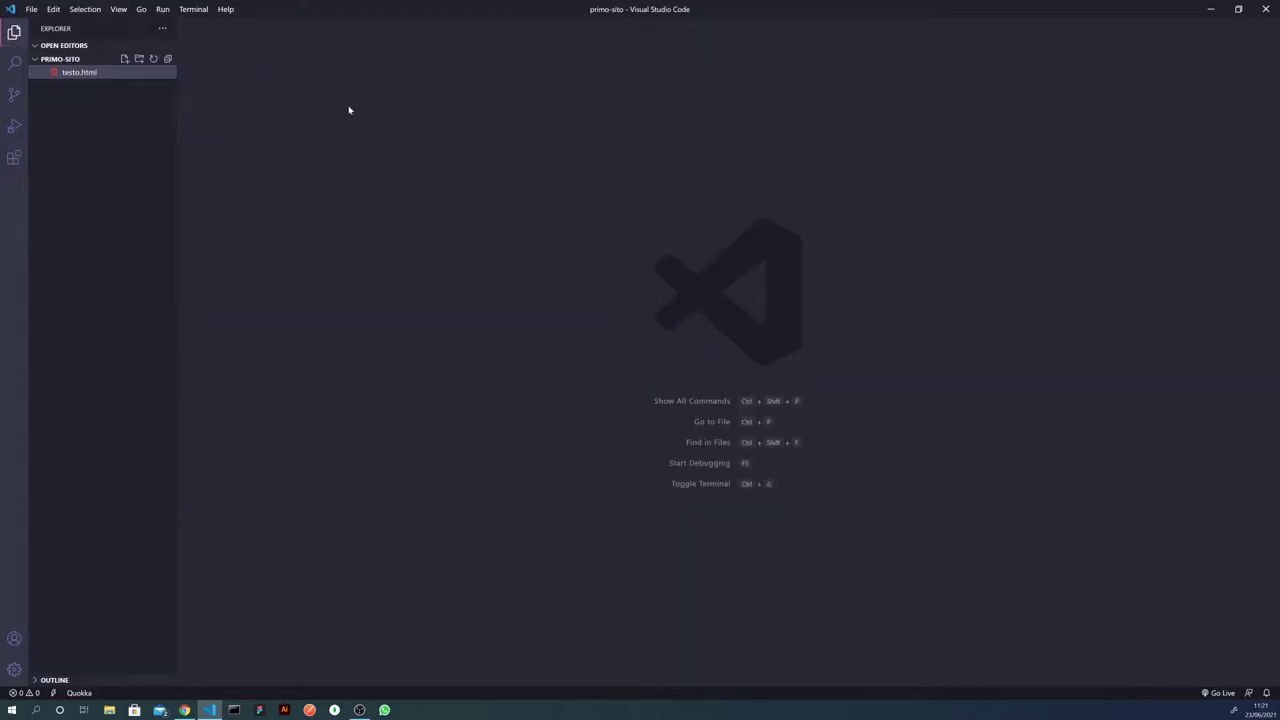